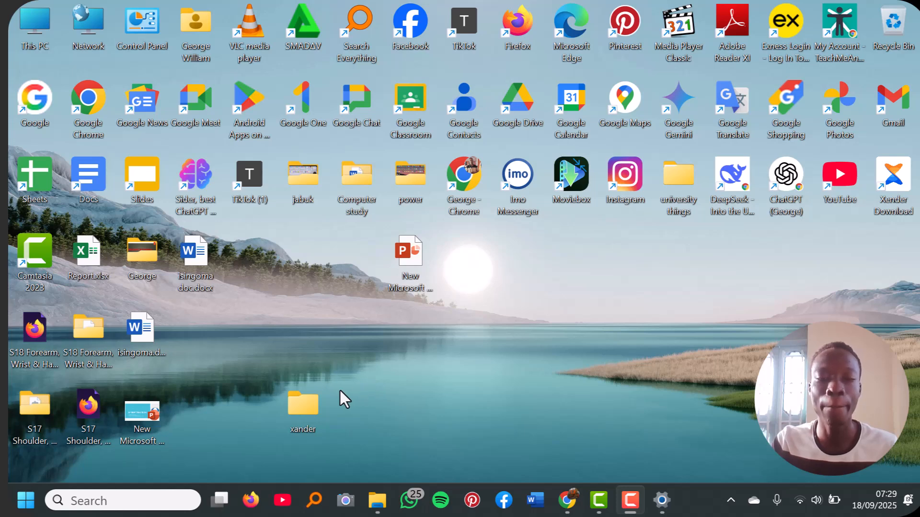
Step: Open the xander folder from the desktop
{"action": "right_click", "coordinate": [309, 413]}
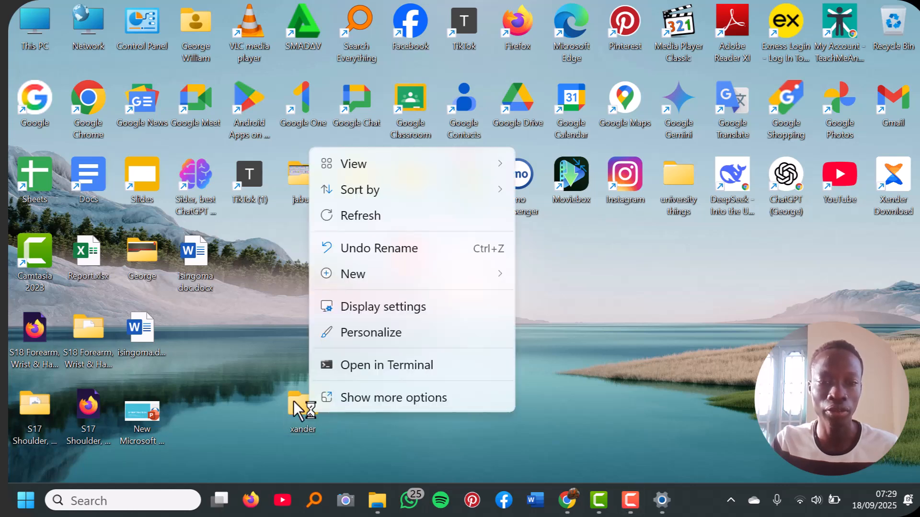
{"action": "left_click", "coordinate": [301, 411]}
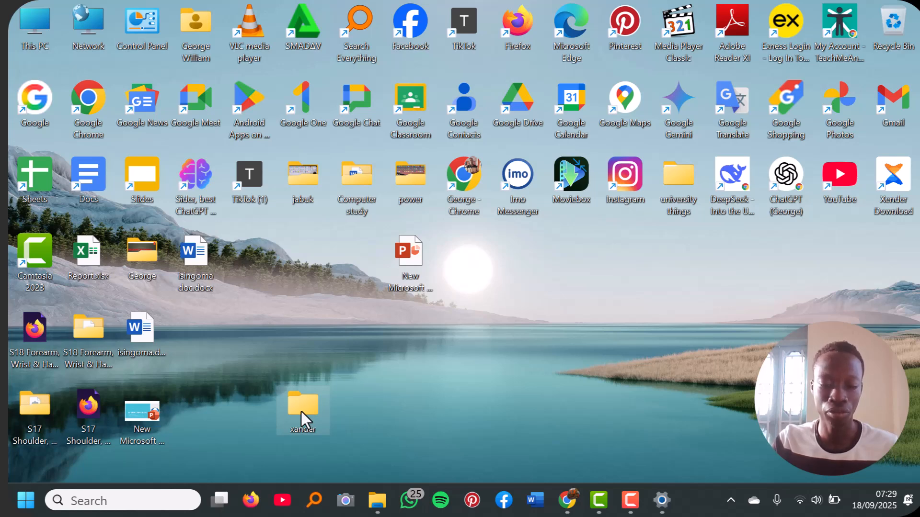
{"action": "double_click", "coordinate": [302, 411]}
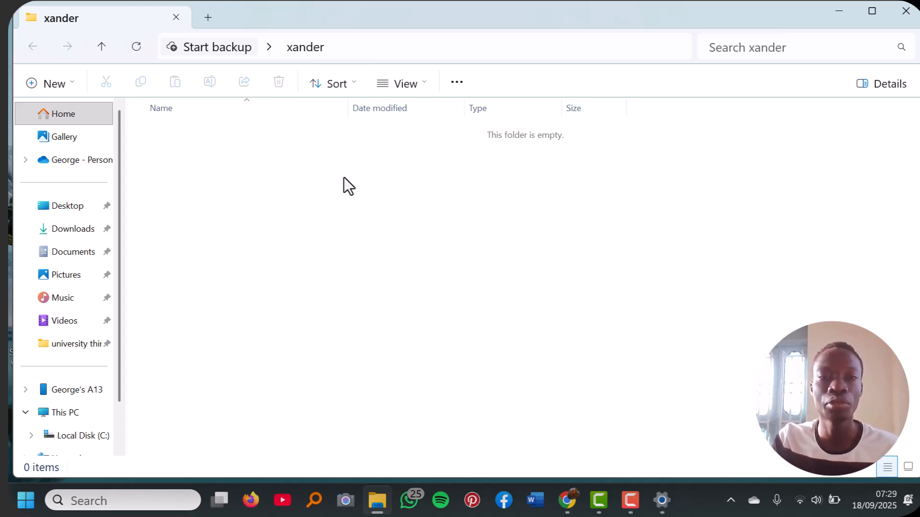
Step: Create a Microsoft Excel worksheet named work2.xlsx in the folder and open it
{"action": "right_click", "coordinate": [178, 173]}
{"action": "mouse_move", "coordinate": [265, 296]}
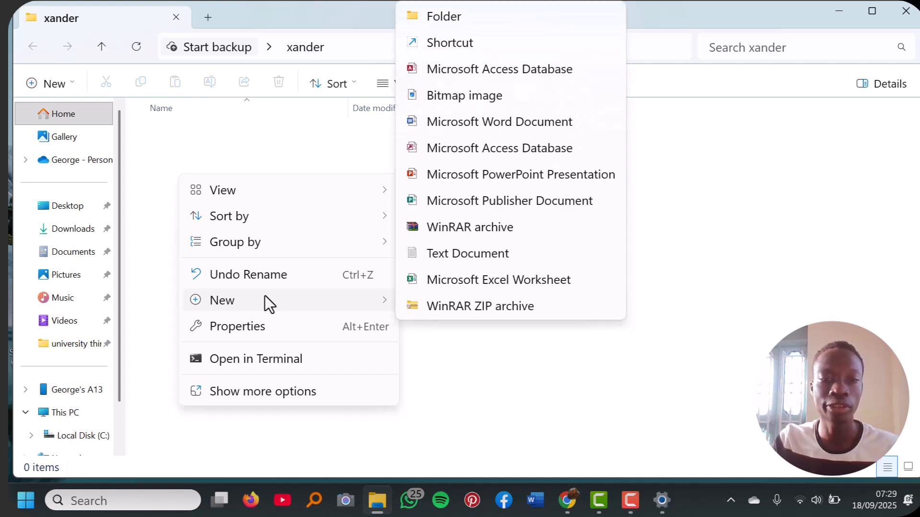
{"action": "left_click", "coordinate": [442, 280]}
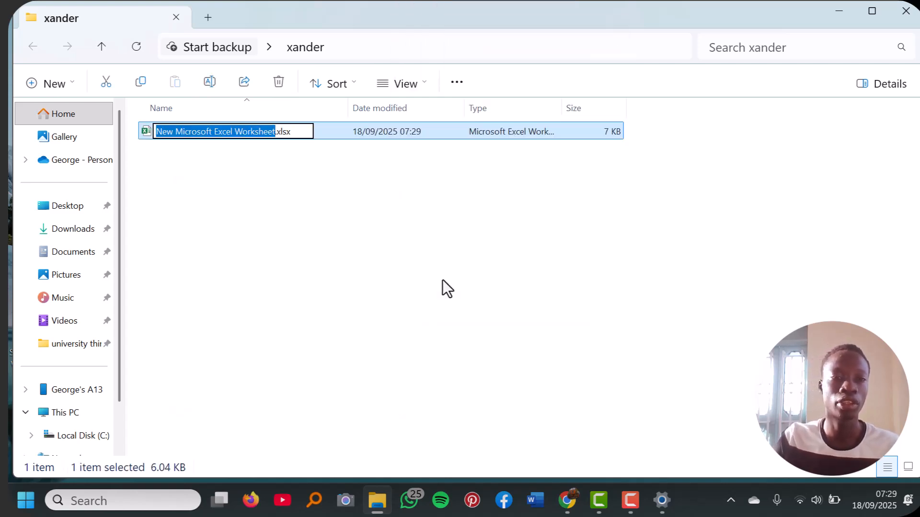
{"action": "key", "text": "BackSpace"}
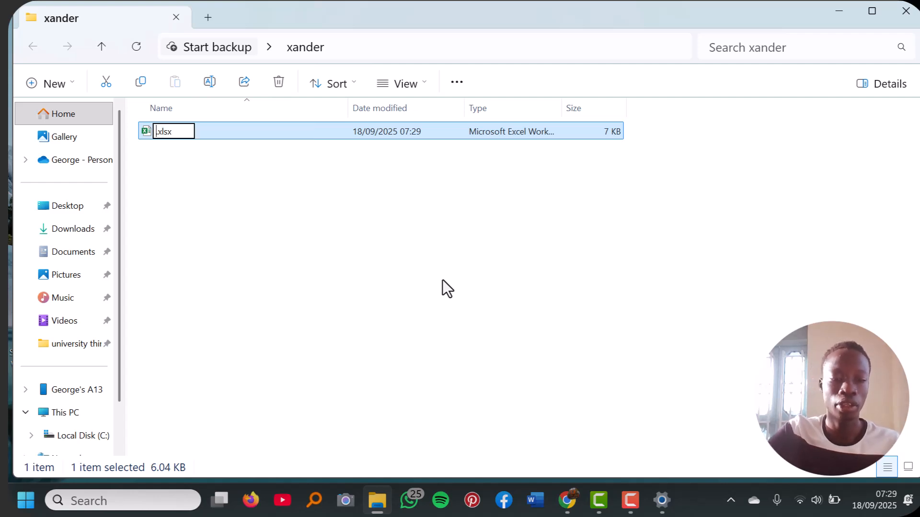
{"action": "type", "text": "work"}
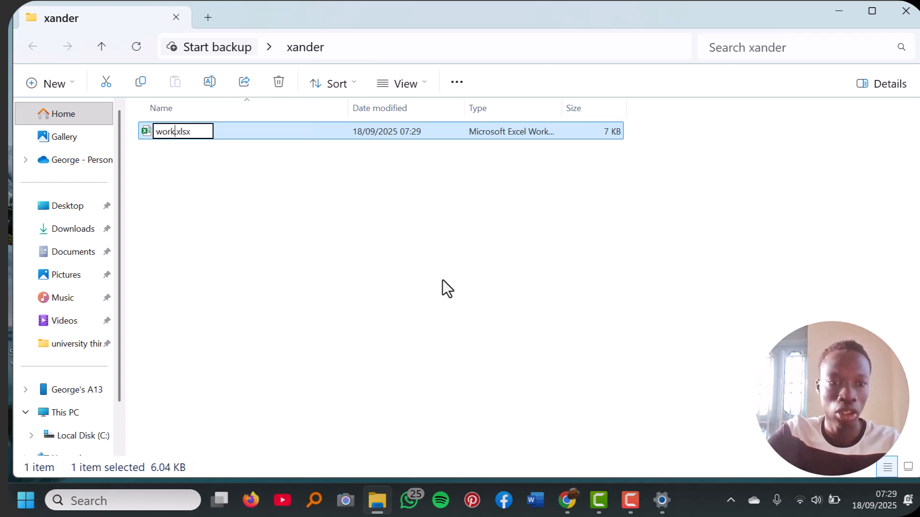
{"action": "type", "text": "2"}
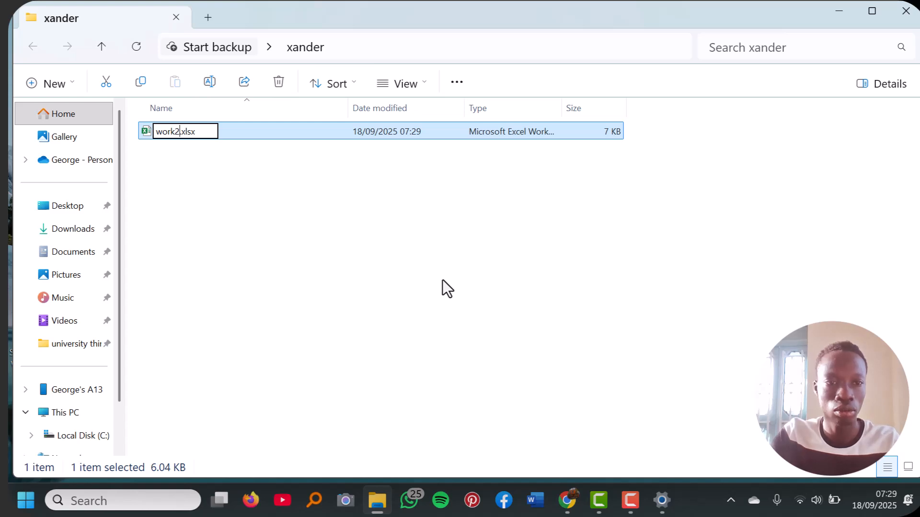
{"action": "key", "text": "Return"}
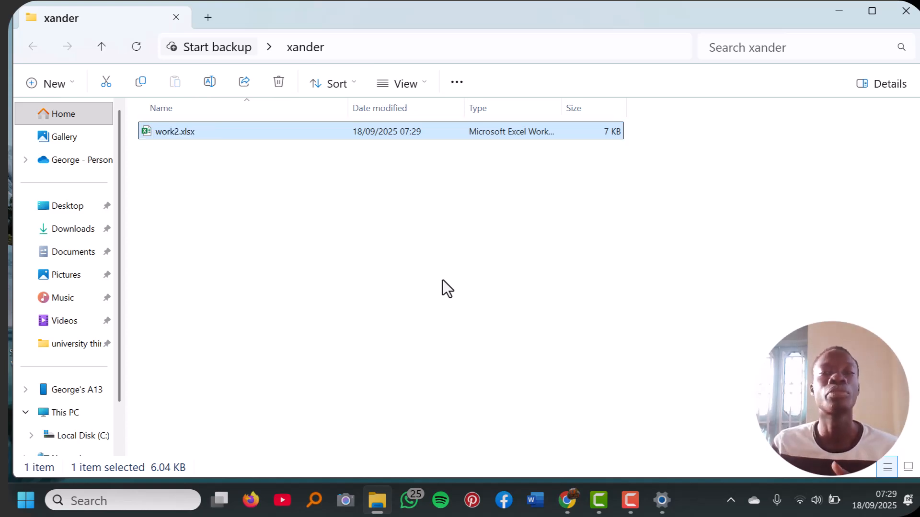
{"action": "key", "text": "Return"}
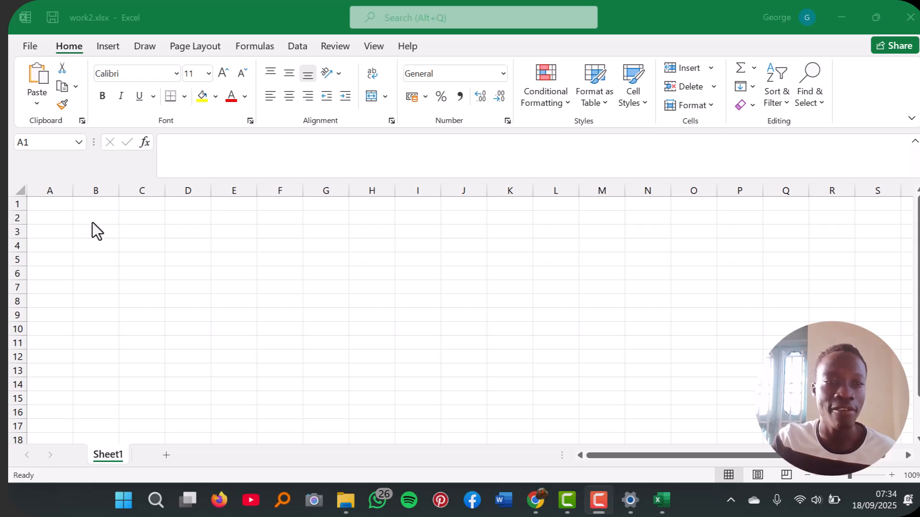
Step: Inspect cells A1, A2 and B4 and the formula bar of the blank sheet
{"action": "left_click", "coordinate": [49, 206]}
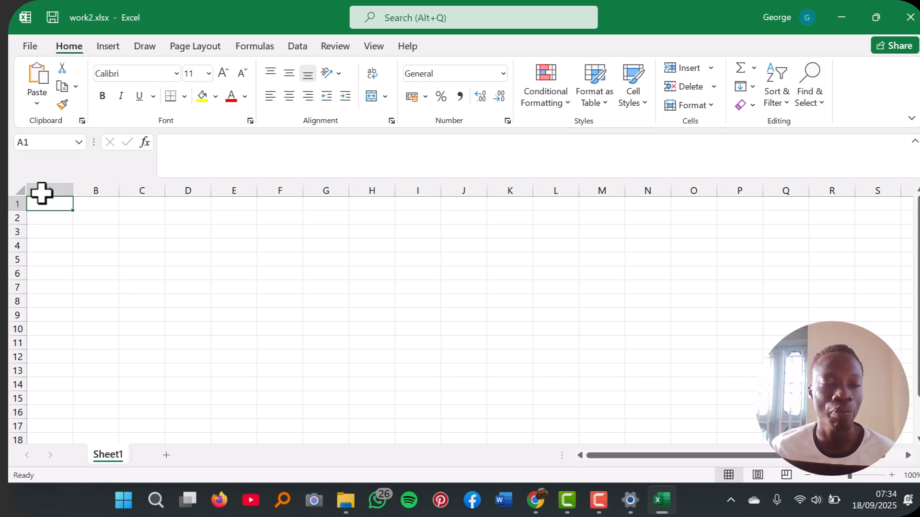
{"action": "left_click", "coordinate": [59, 220]}
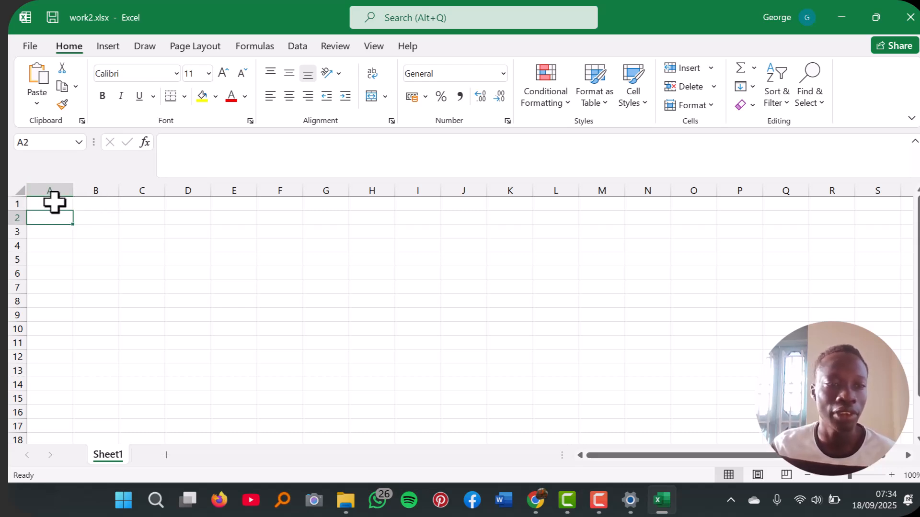
{"action": "left_click", "coordinate": [54, 203]}
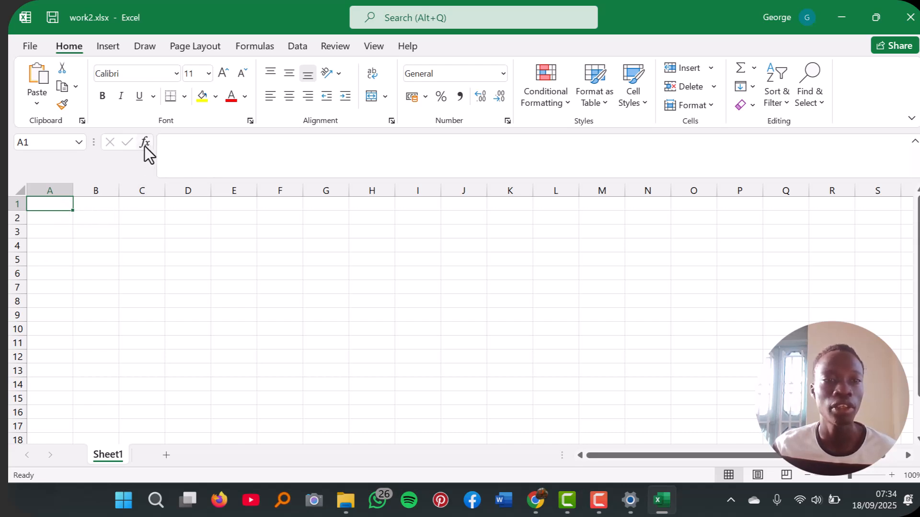
{"action": "left_click", "coordinate": [206, 147]}
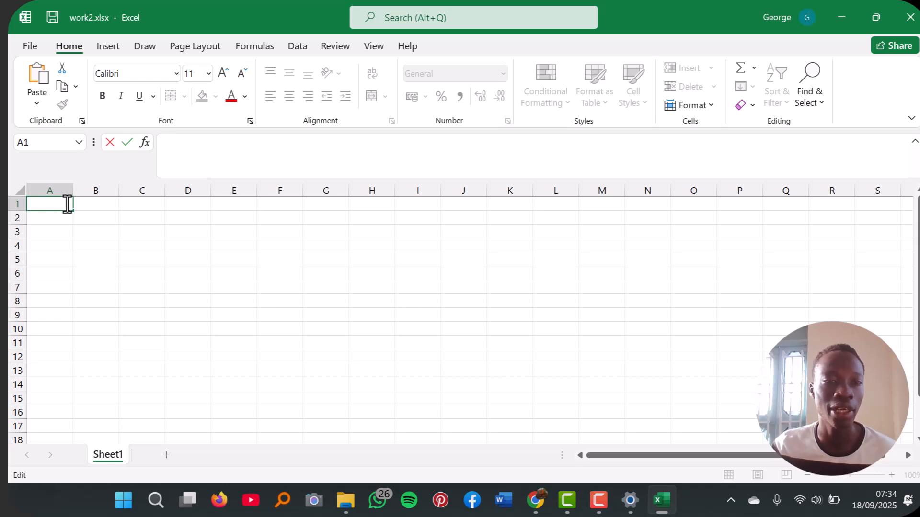
{"action": "left_click", "coordinate": [99, 245]}
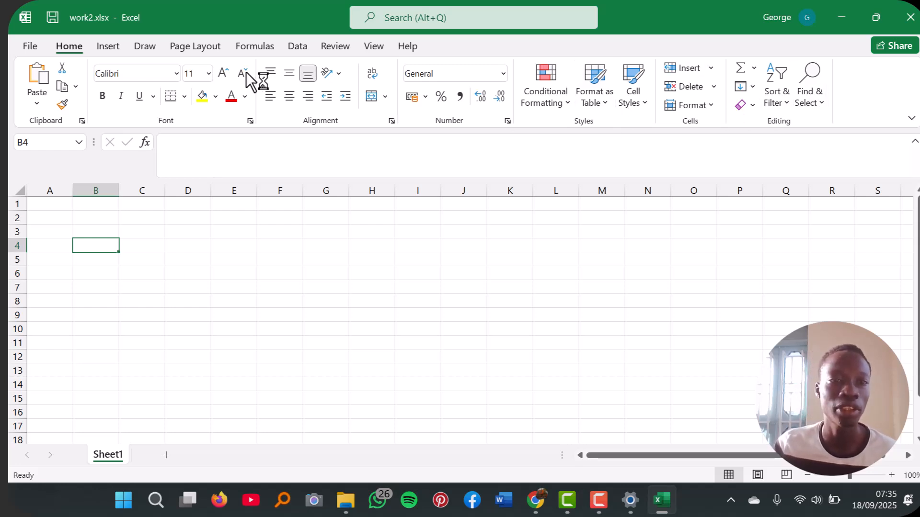
Step: Examine the commands offered for inserting, drawing, page layout, formulas and data
{"action": "left_click", "coordinate": [108, 46]}
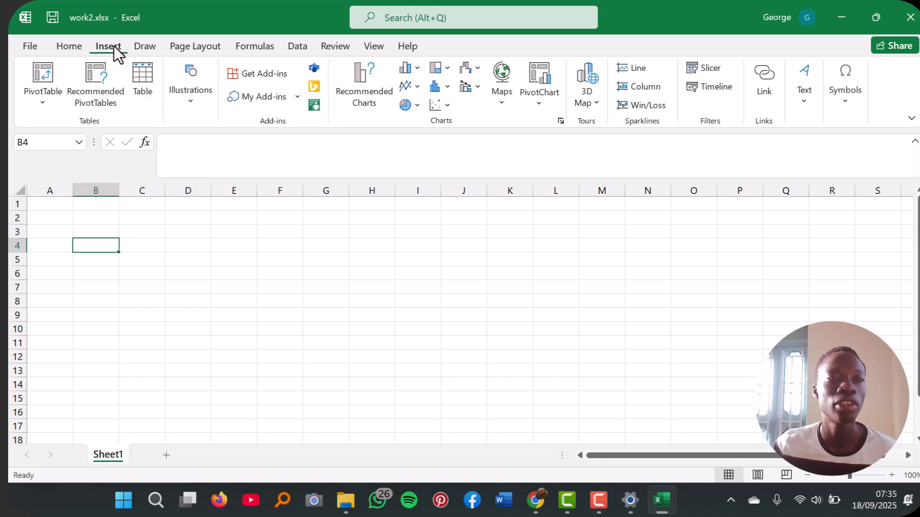
{"action": "left_click", "coordinate": [70, 47]}
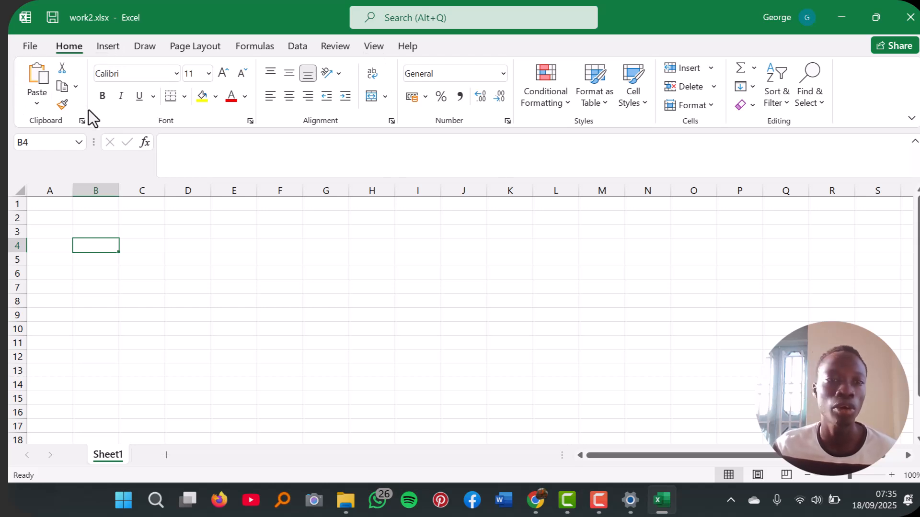
{"action": "left_click", "coordinate": [110, 48]}
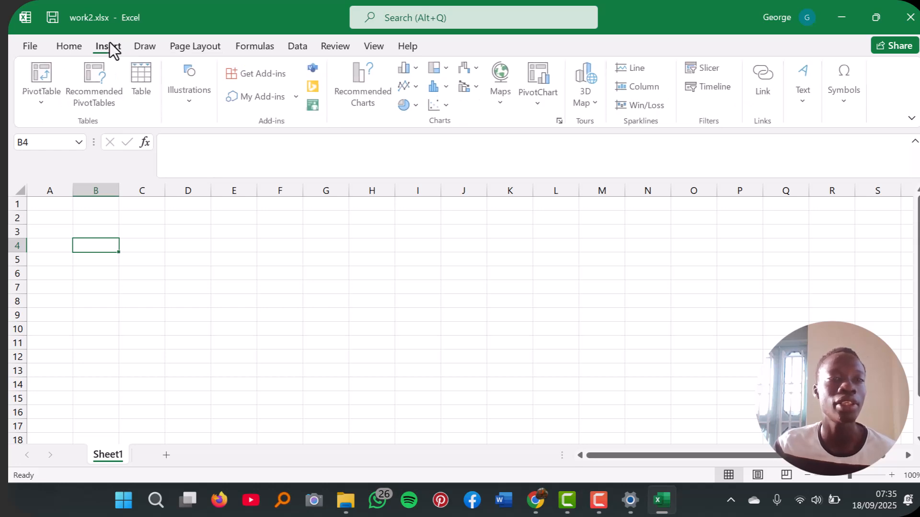
{"action": "left_click", "coordinate": [147, 45]}
{"action": "left_click", "coordinate": [194, 47]}
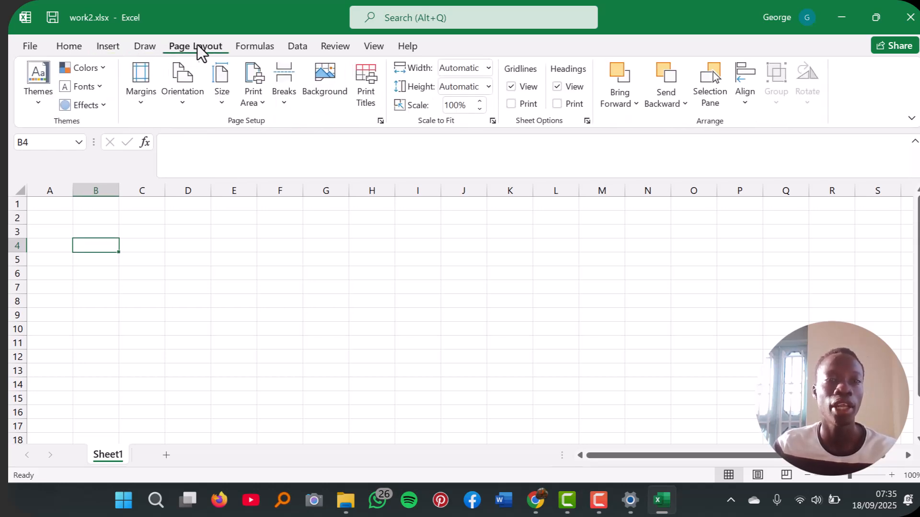
{"action": "left_click", "coordinate": [246, 47]}
{"action": "left_click", "coordinate": [292, 45]}
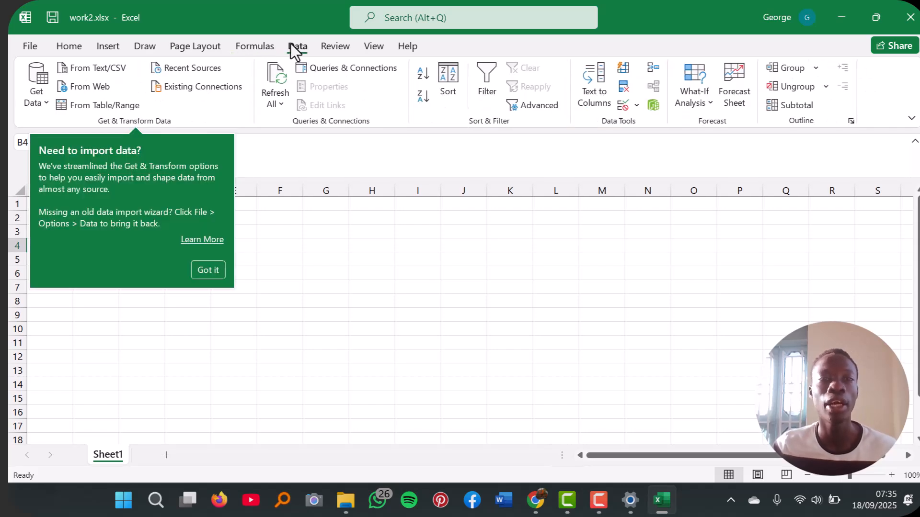
{"action": "left_click", "coordinate": [80, 44]}
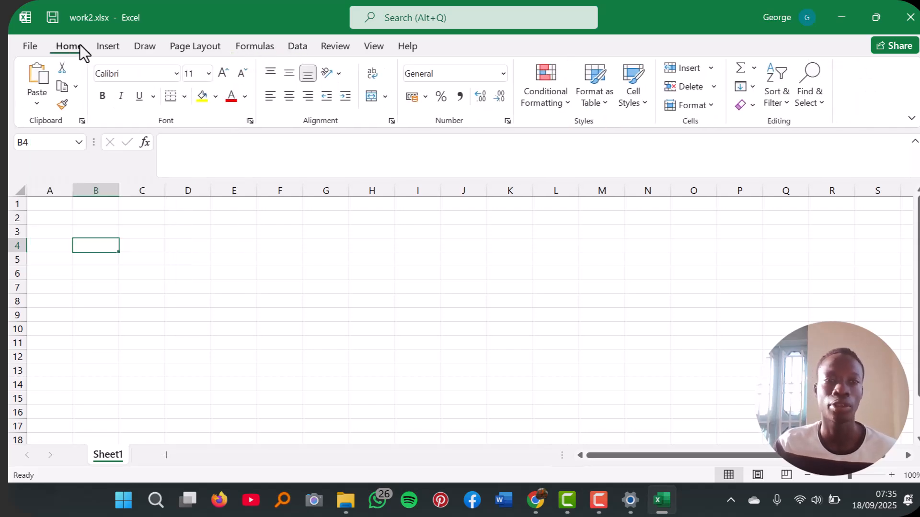
{"action": "left_click", "coordinate": [102, 50]}
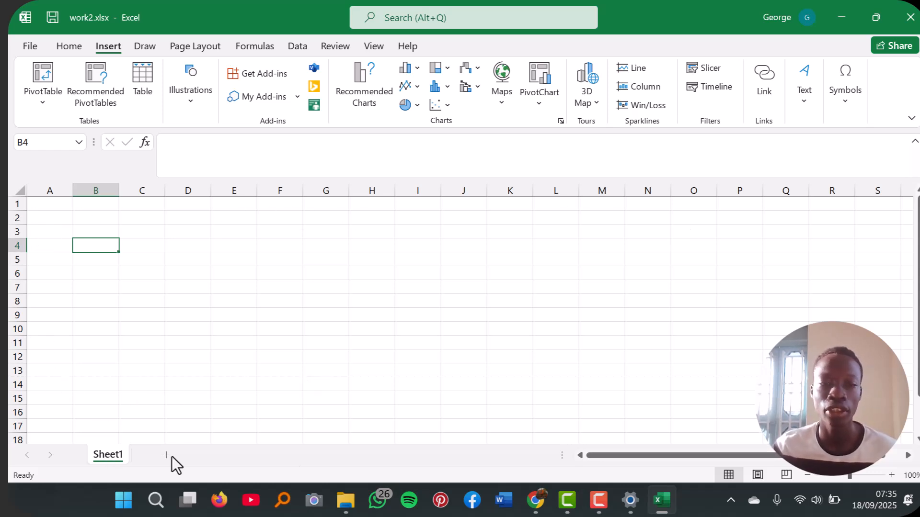
Step: Check the options available for Sheet1 and add a new worksheet after it
{"action": "right_click", "coordinate": [110, 456]}
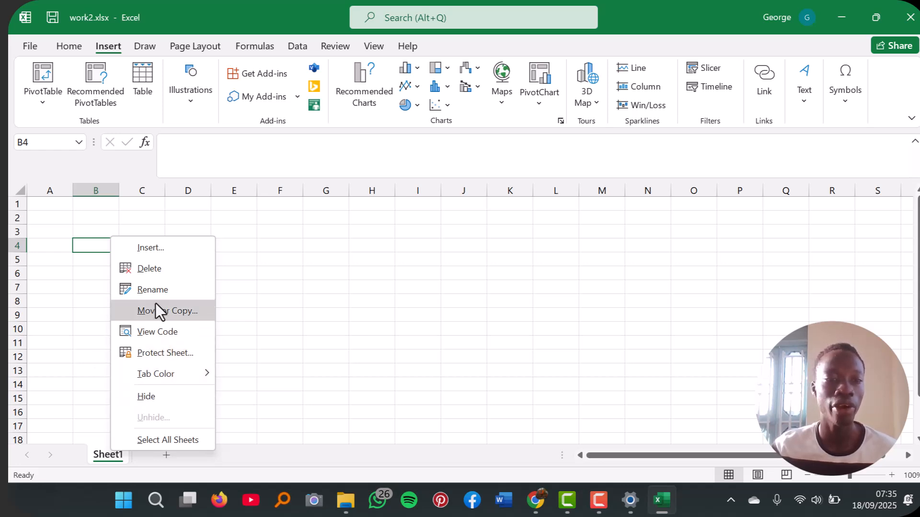
{"action": "key", "text": "Escape"}
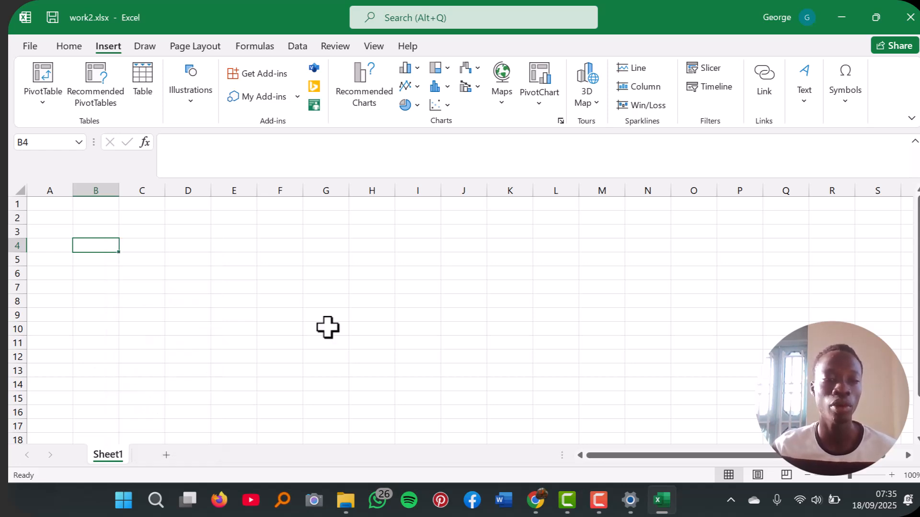
{"action": "left_click", "coordinate": [168, 457]}
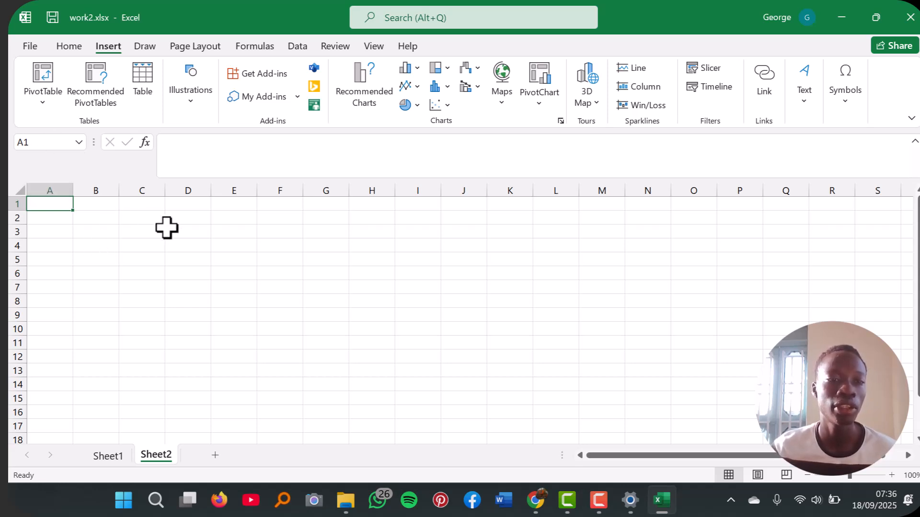
Step: Enter the text hi in cell A1 of the new worksheet
{"action": "left_click", "coordinate": [187, 233]}
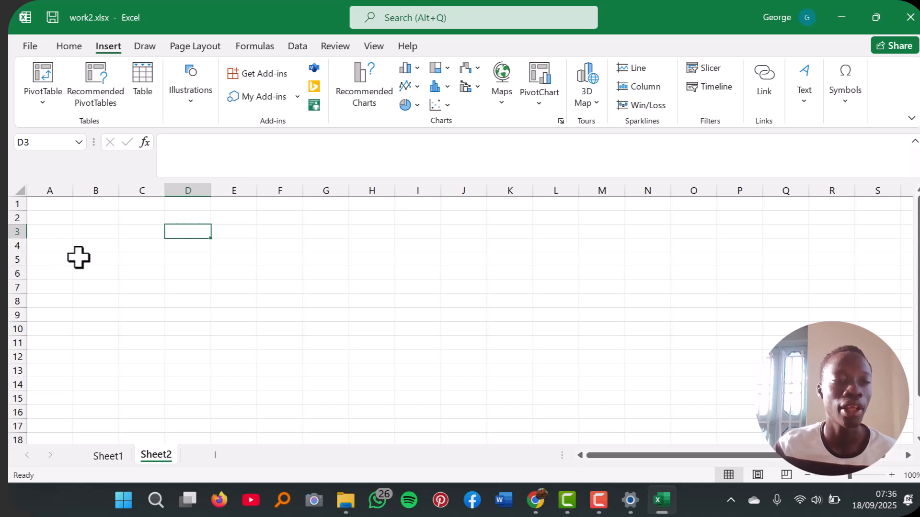
{"action": "left_click", "coordinate": [60, 234]}
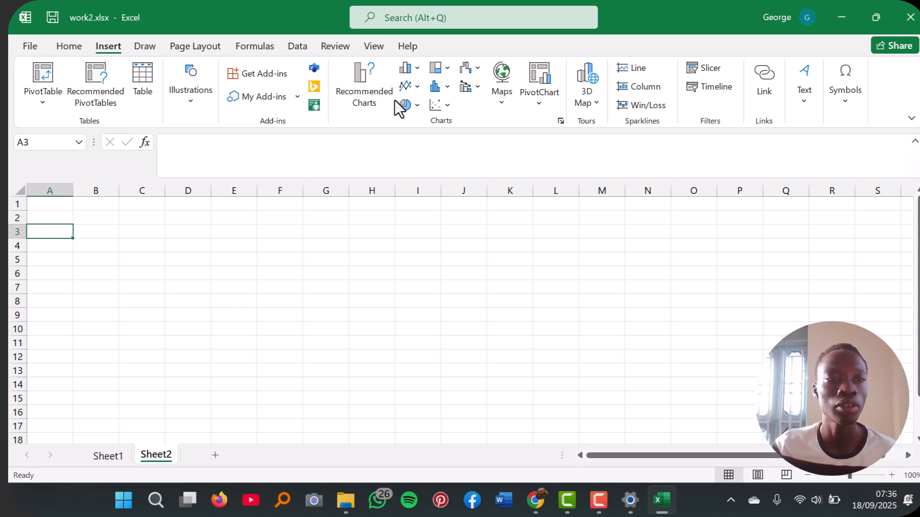
{"action": "left_click", "coordinate": [78, 42]}
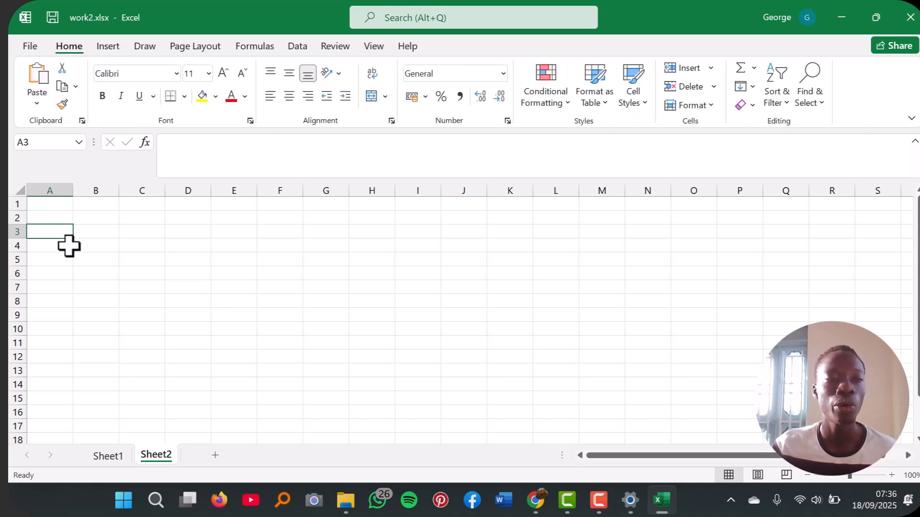
{"action": "left_click", "coordinate": [49, 206]}
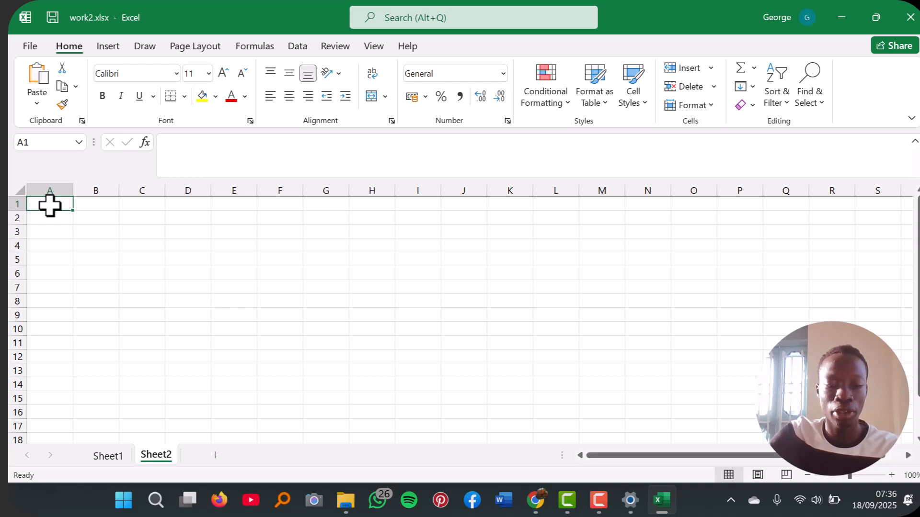
{"action": "type", "text": "hi"}
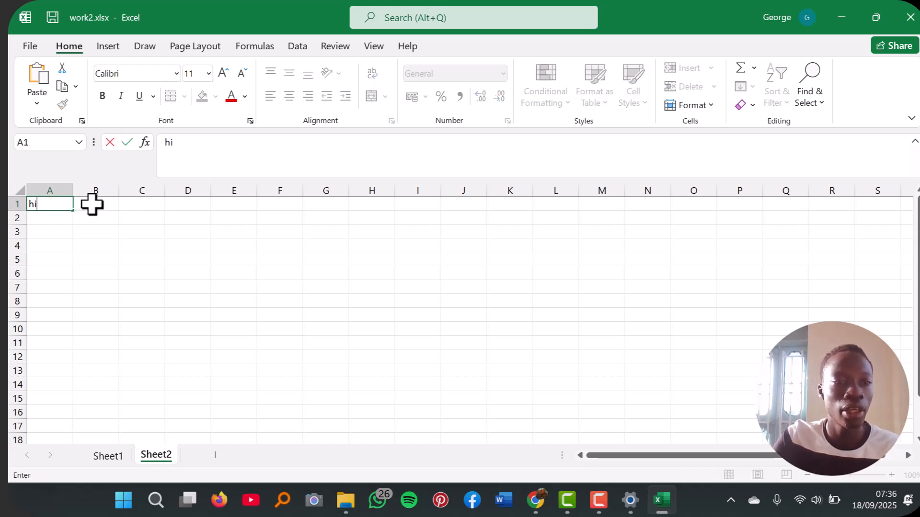
{"action": "left_click", "coordinate": [92, 204]}
Step: Replace the content of cell A1 with 23
{"action": "left_click", "coordinate": [51, 201]}
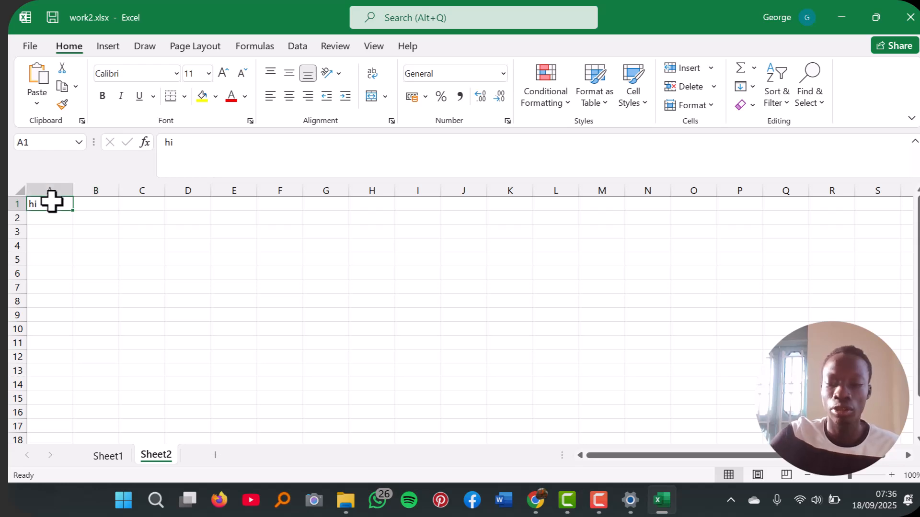
{"action": "key", "text": "BackSpace"}
{"action": "type", "text": "2"}
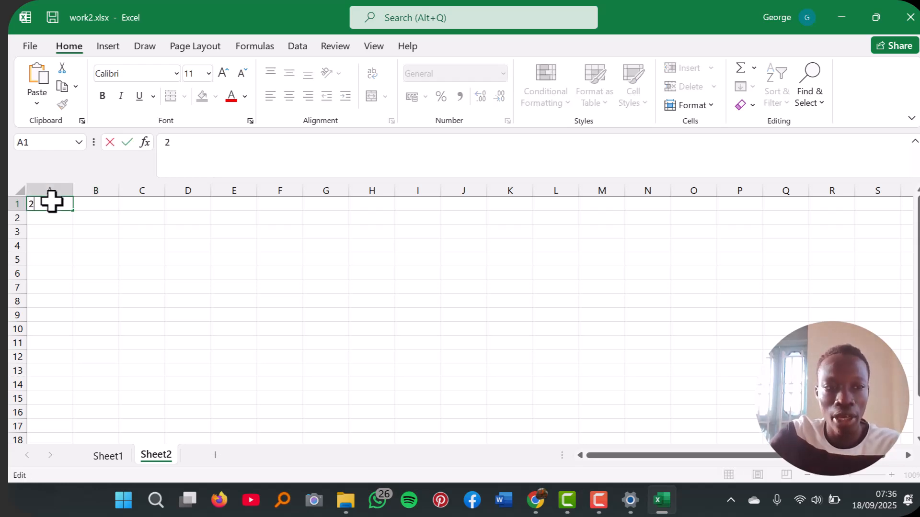
{"action": "type", "text": "3"}
{"action": "left_click", "coordinate": [96, 213]}
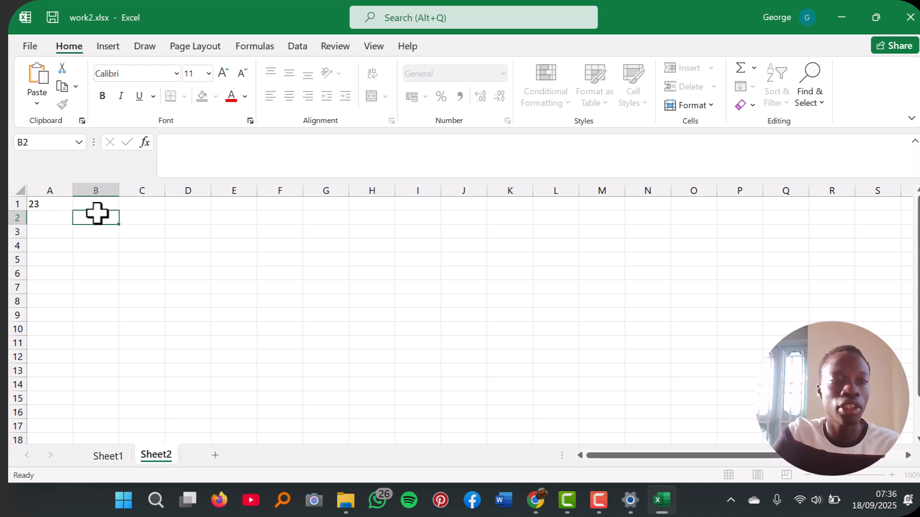
Step: Enter 33 in cell B1 of Sheet2 and leave cell C1 empty
{"action": "left_click", "coordinate": [104, 204]}
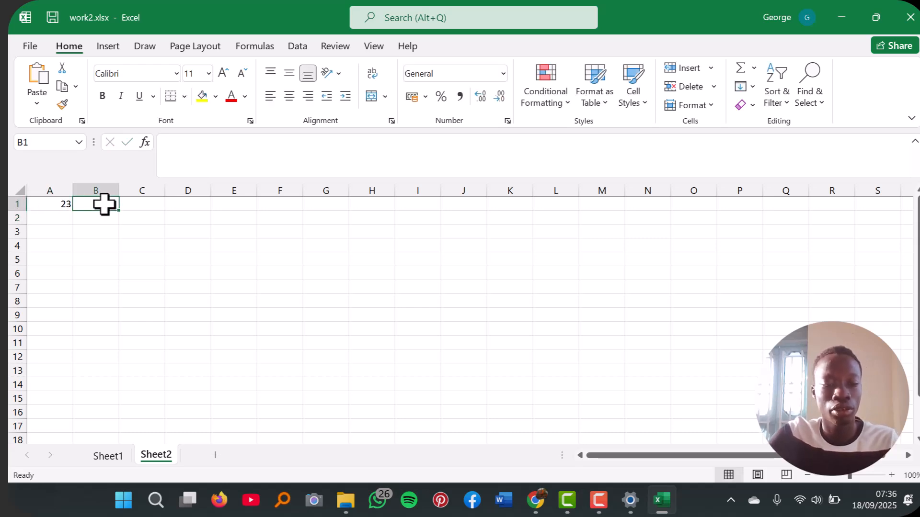
{"action": "type", "text": "33"}
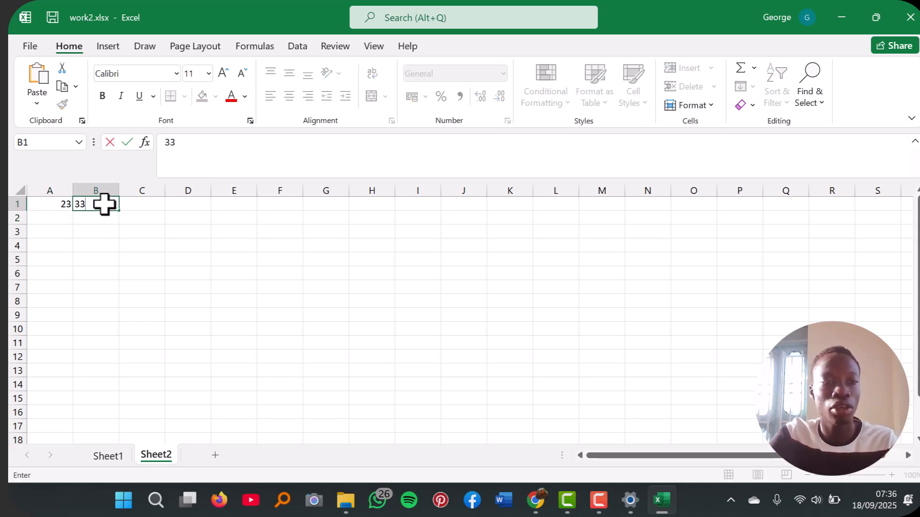
{"action": "left_click", "coordinate": [135, 205]}
{"action": "left_click", "coordinate": [189, 160]}
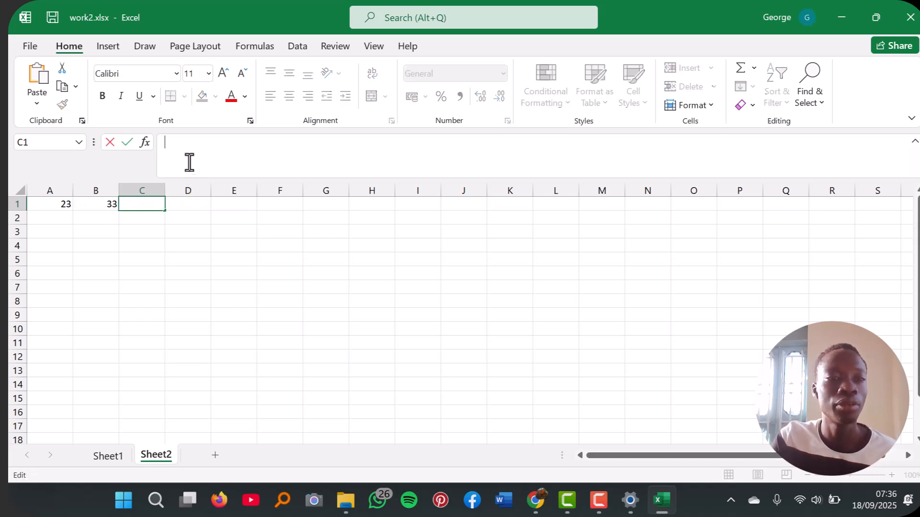
{"action": "left_click", "coordinate": [109, 148]}
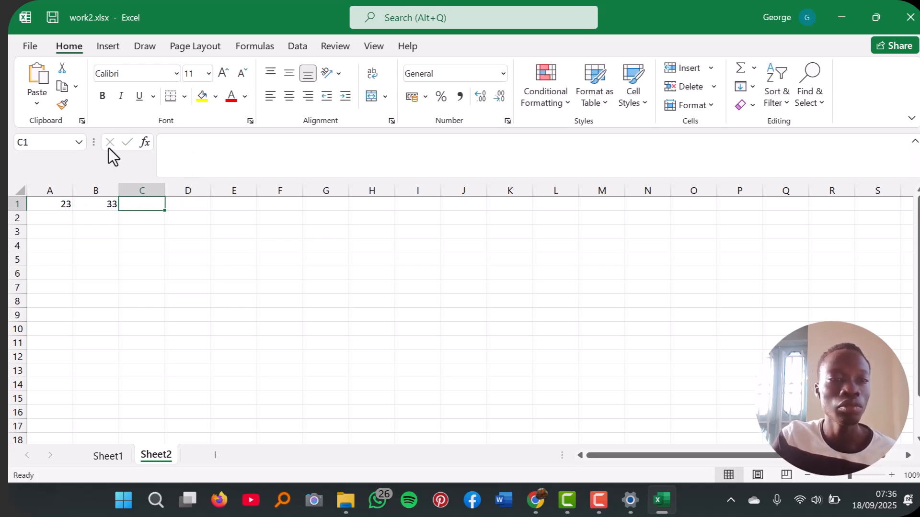
Step: Clear cells B1 and A1, and paste the student marks table with Math, Science, English and History scores starting at A1
{"action": "left_click", "coordinate": [114, 201]}
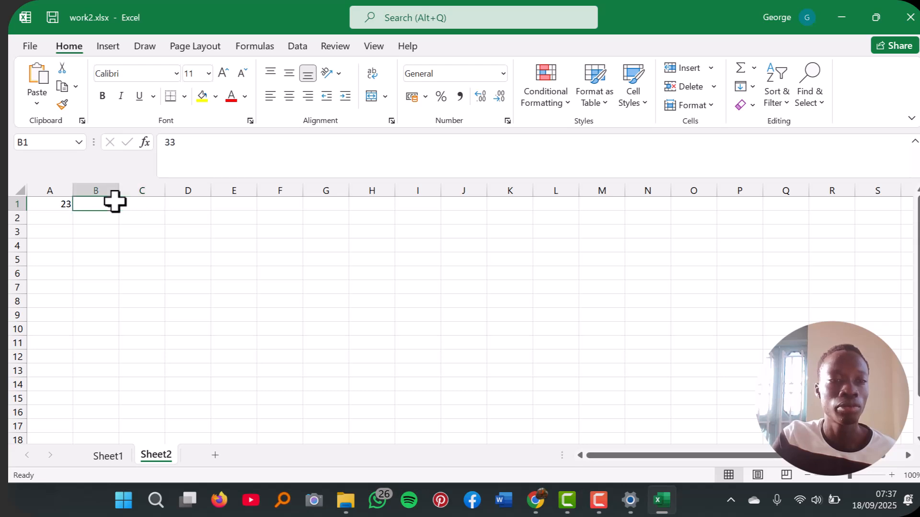
{"action": "left_click", "coordinate": [66, 205]}
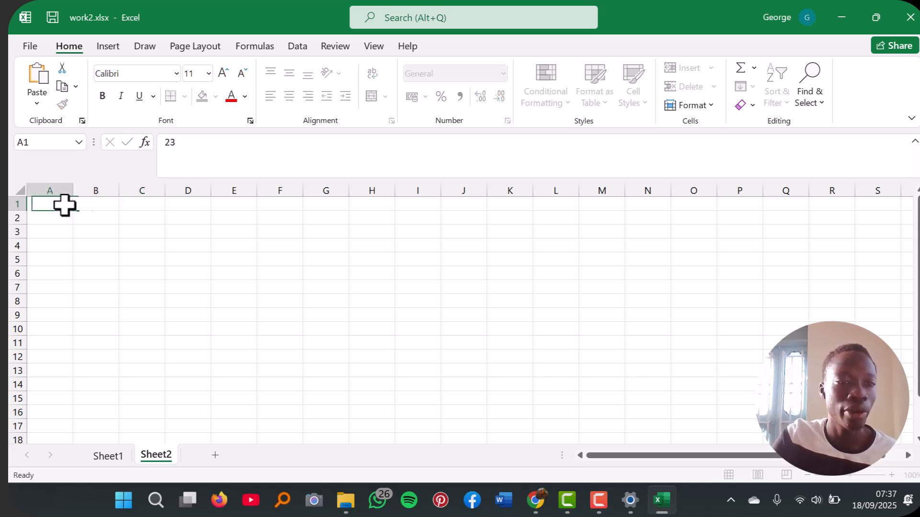
{"action": "key", "text": "BackSpace"}
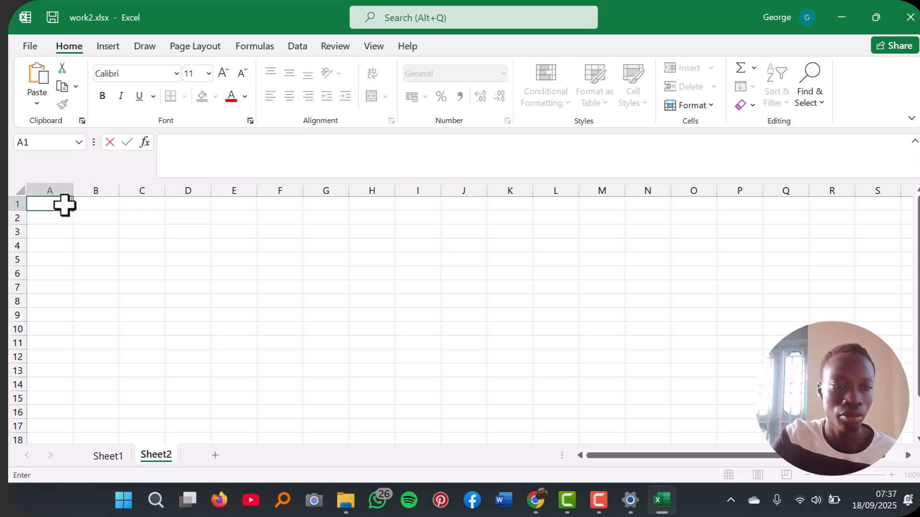
{"action": "type", "text": "Student Name,Math,Science,English,History Alice,85,78,92,88 Bob,76,82,65,70 Clara,93,89,87,91 David,68,74,79,66 Emma,81,85,90,84"}
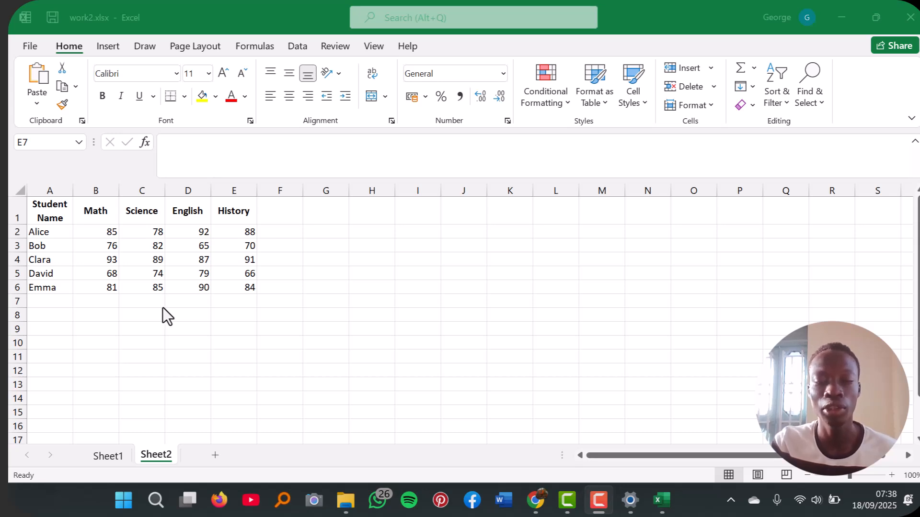
Step: Add the column header total in cell F1
{"action": "left_click", "coordinate": [284, 214]}
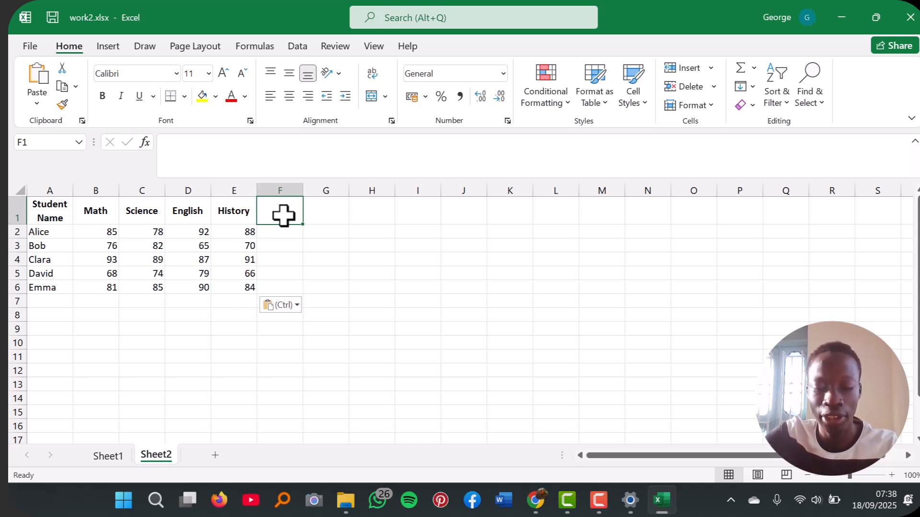
{"action": "type", "text": "total"}
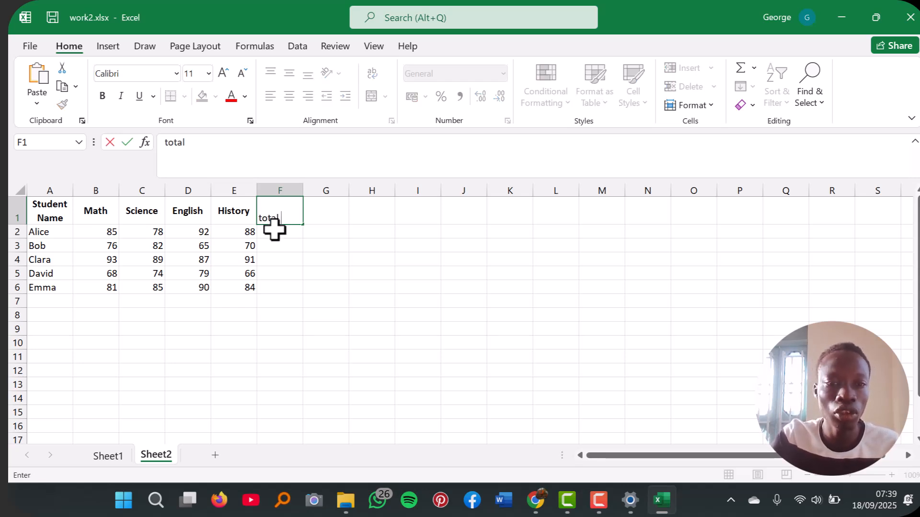
{"action": "left_click", "coordinate": [275, 231]}
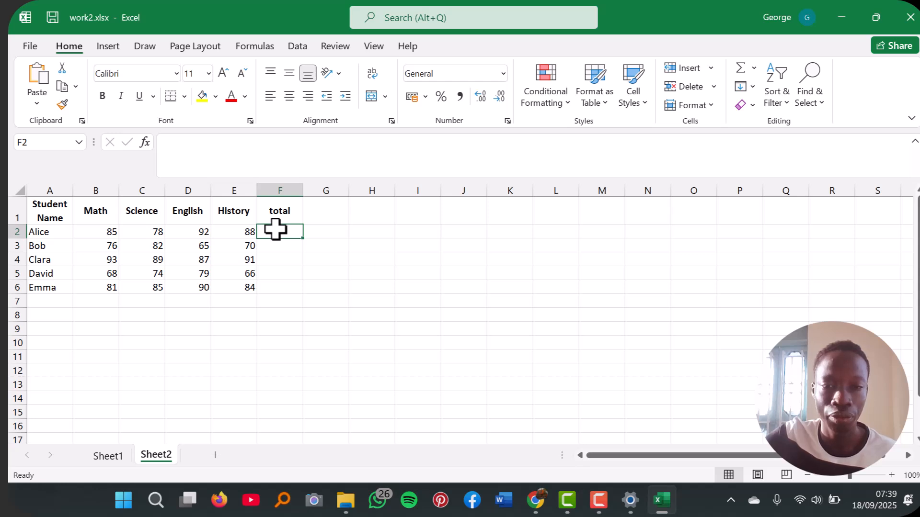
Step: Enter the formula =(B2+C2+D2+E2) in cell F2 to add up the first student's four subject marks
{"action": "type", "text": "="}
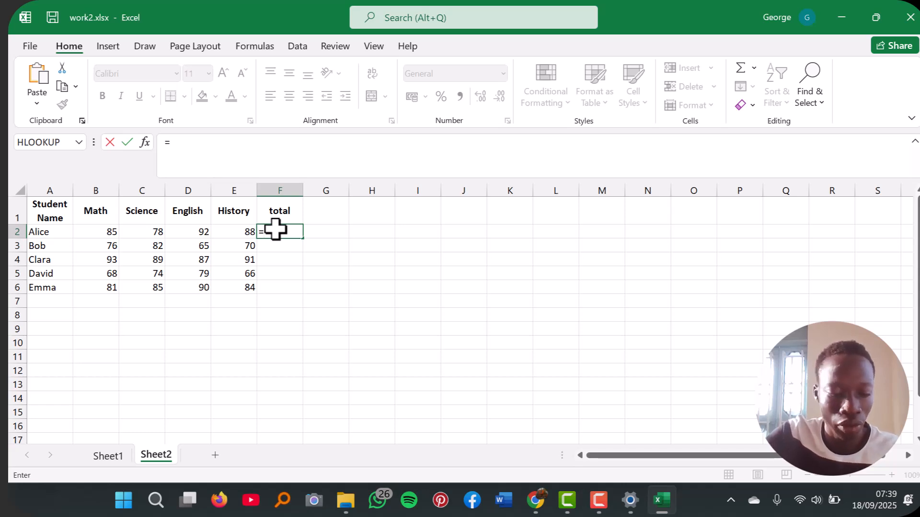
{"action": "type", "text": "("}
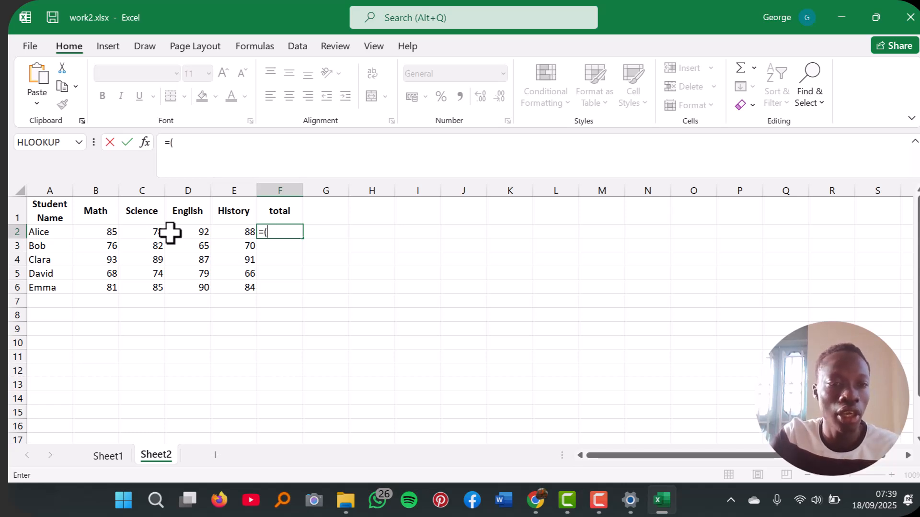
{"action": "left_click", "coordinate": [108, 234]}
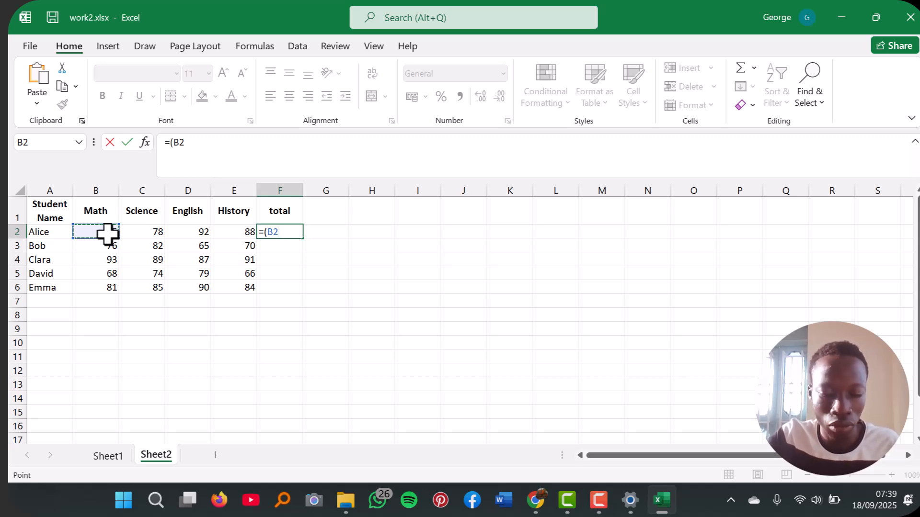
{"action": "key", "text": "BackSpace"}
{"action": "type", "text": "+"}
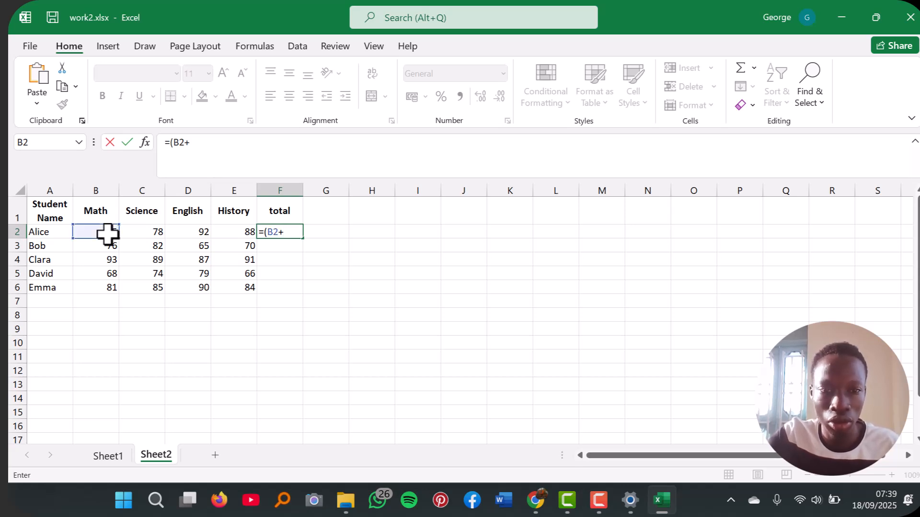
{"action": "left_click", "coordinate": [141, 232]}
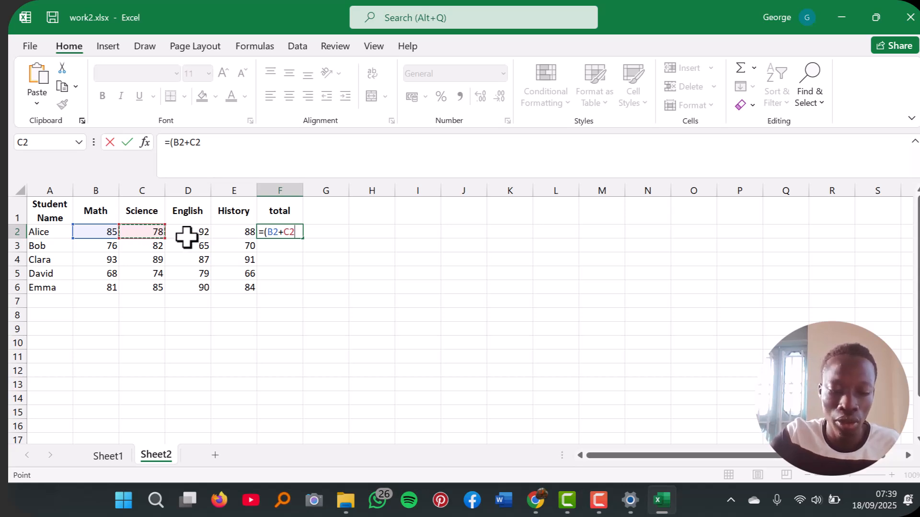
{"action": "type", "text": "+"}
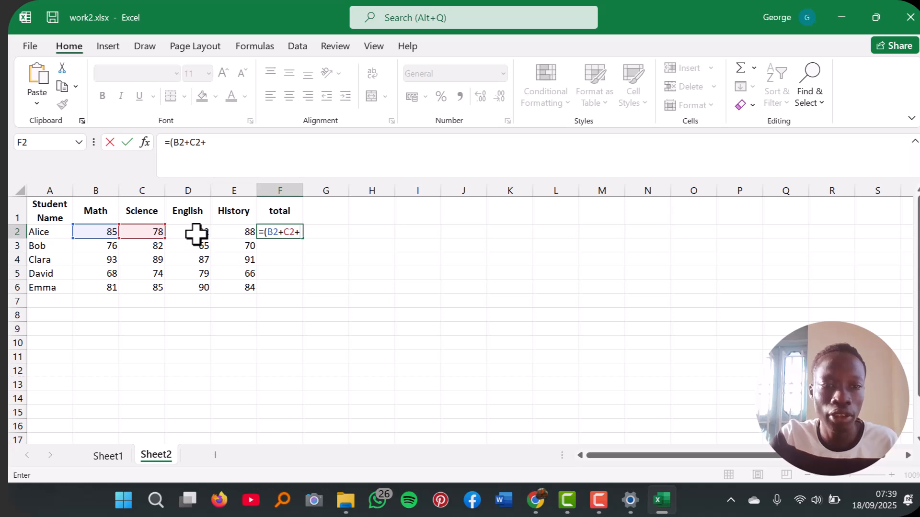
{"action": "left_click", "coordinate": [195, 234]}
{"action": "left_click", "coordinate": [224, 232]}
{"action": "left_click", "coordinate": [195, 236]}
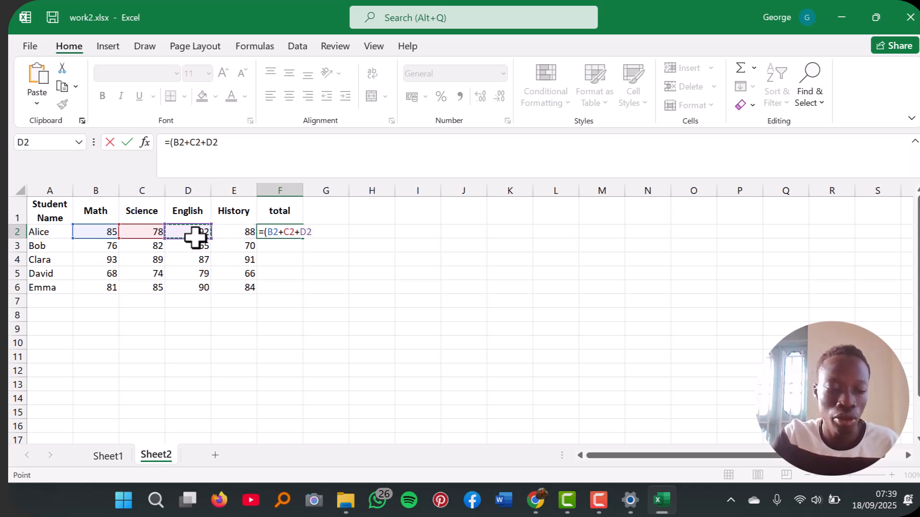
{"action": "type", "text": "+"}
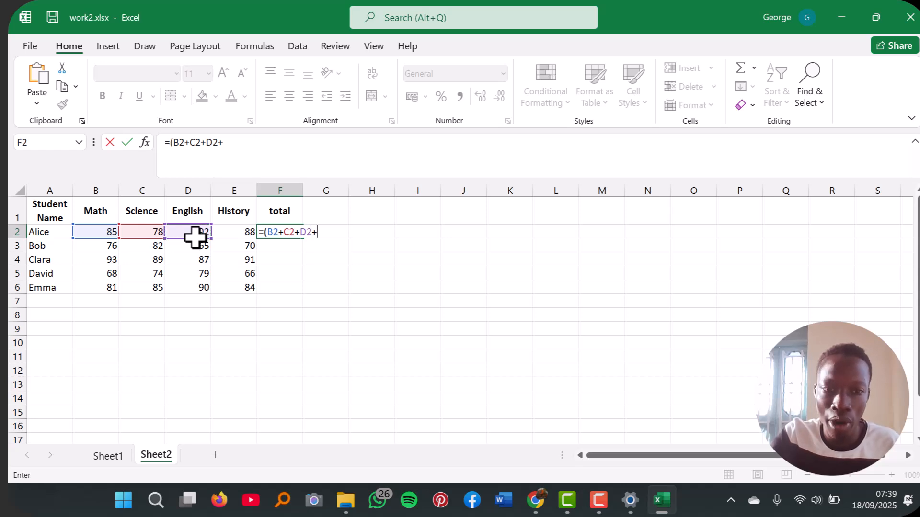
{"action": "left_click", "coordinate": [229, 237]}
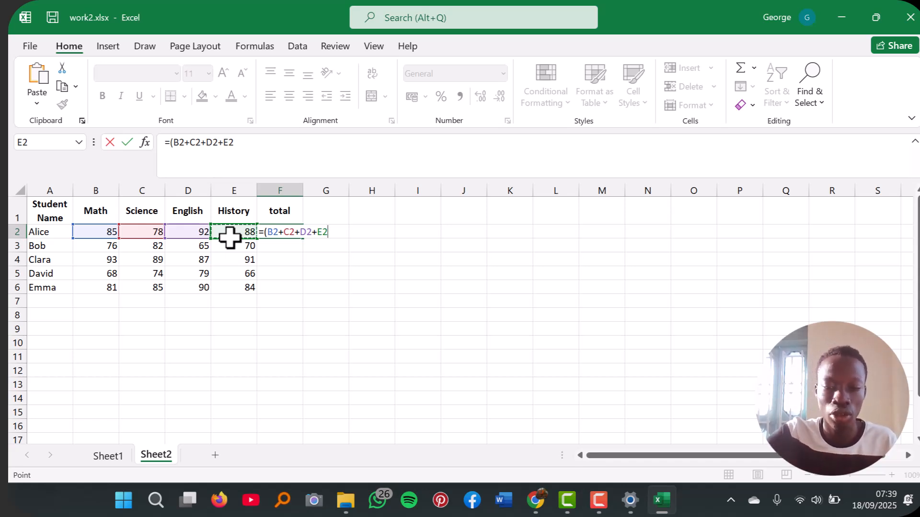
{"action": "type", "text": ")"}
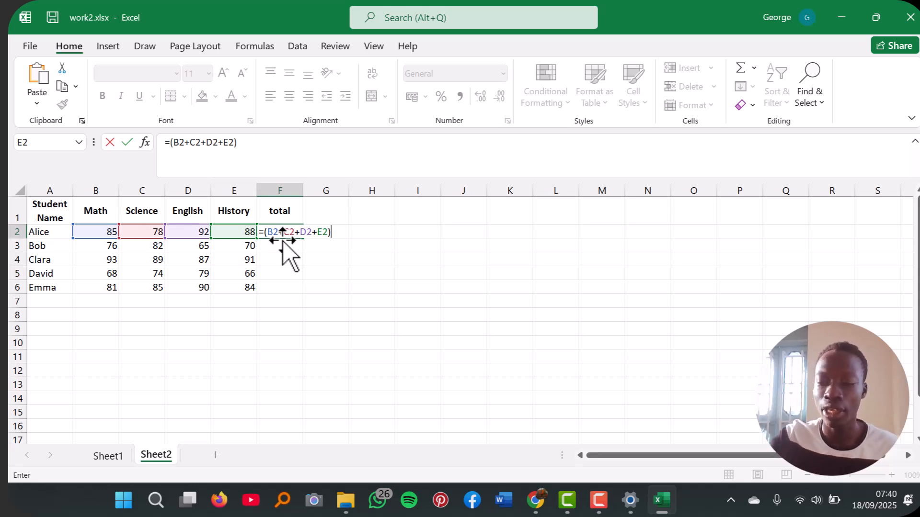
{"action": "key", "text": "Return"}
Step: Fill the total formula from F2 down to F6 for the remaining students
{"action": "left_click", "coordinate": [296, 232]}
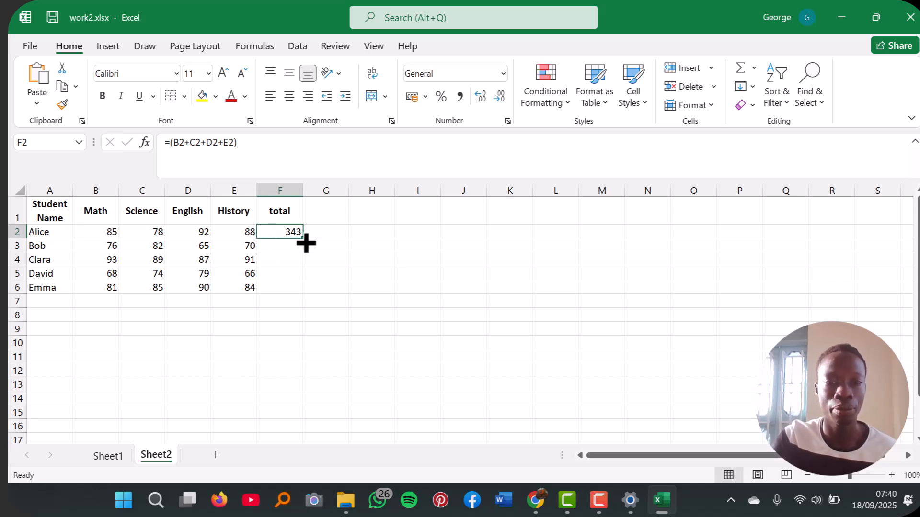
{"action": "left_click_drag", "start_coordinate": [304, 238], "coordinate": [305, 293]}
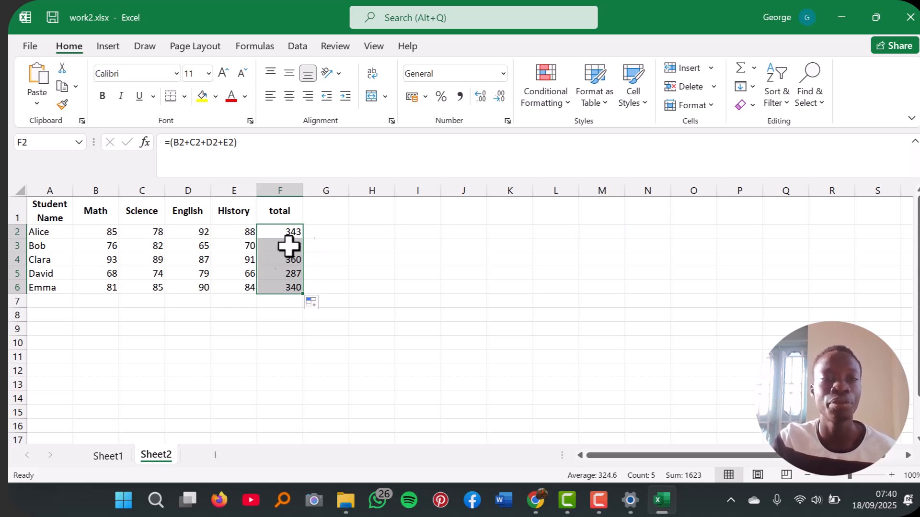
{"action": "left_click", "coordinate": [392, 269]}
Step: Add a second column header total in cell G1
{"action": "left_click", "coordinate": [320, 211]}
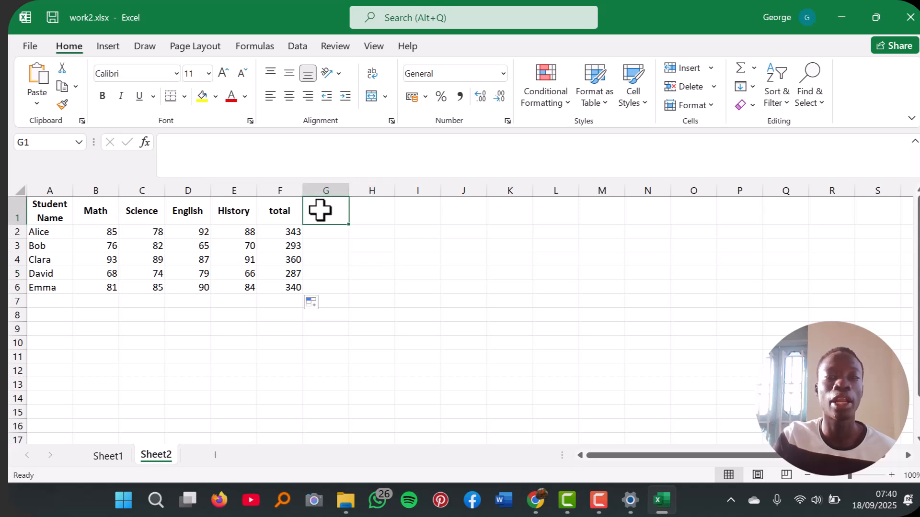
{"action": "type", "text": "total"}
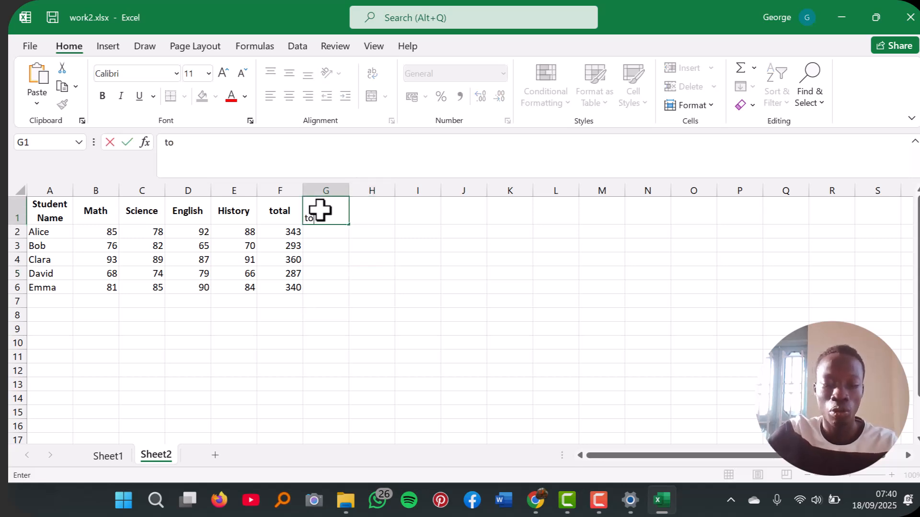
{"action": "left_click", "coordinate": [322, 235]}
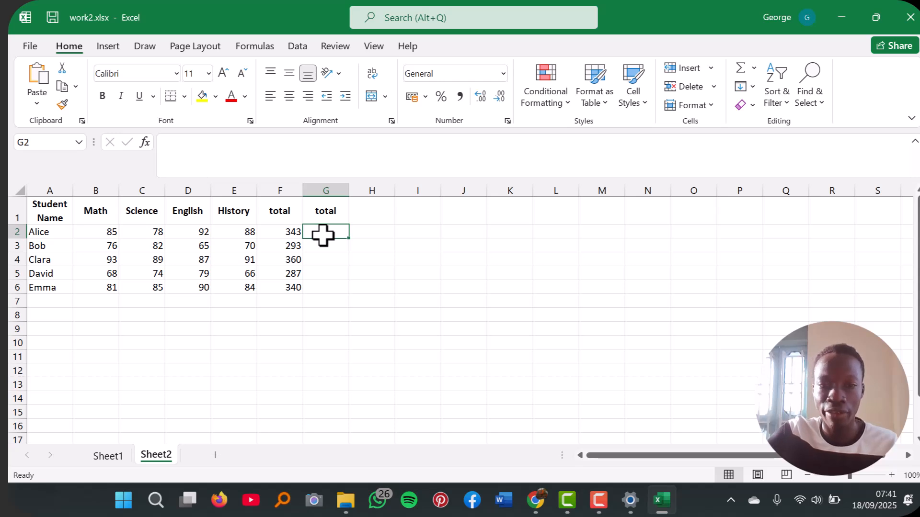
Step: Try to start a total formula in cell G2 with =(sum and add the Math mark in B2 to it
{"action": "type", "text": "="}
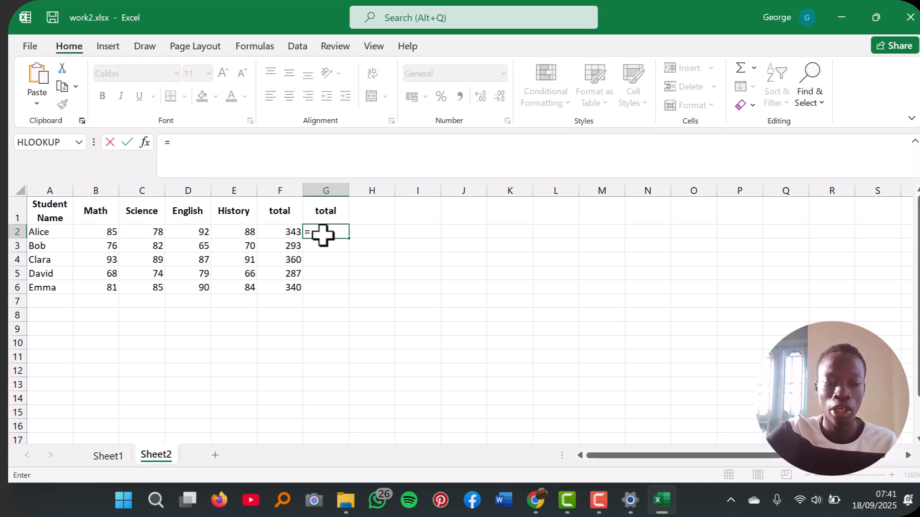
{"action": "type", "text": "("}
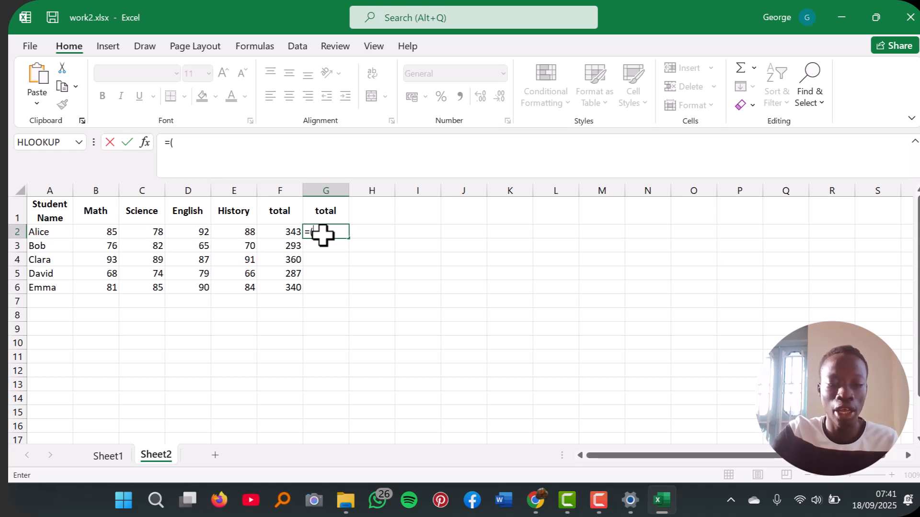
{"action": "type", "text": "sum"}
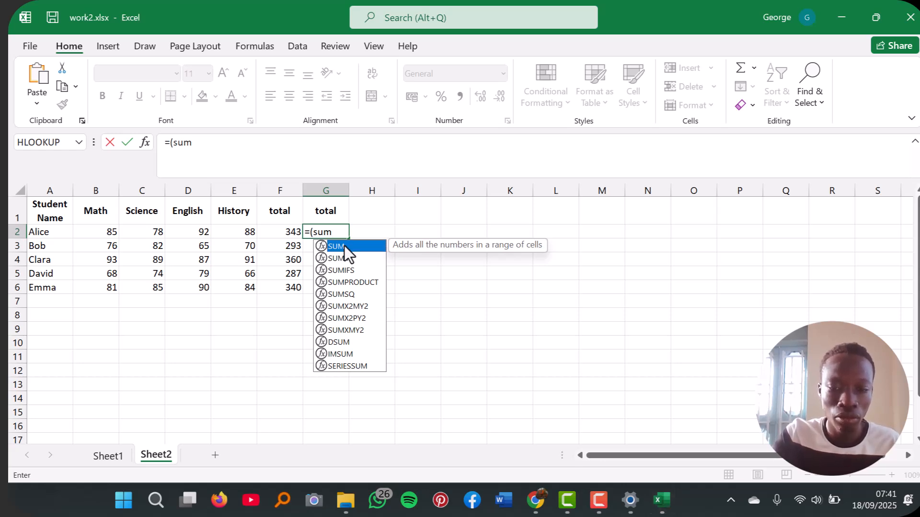
{"action": "key", "text": "Return"}
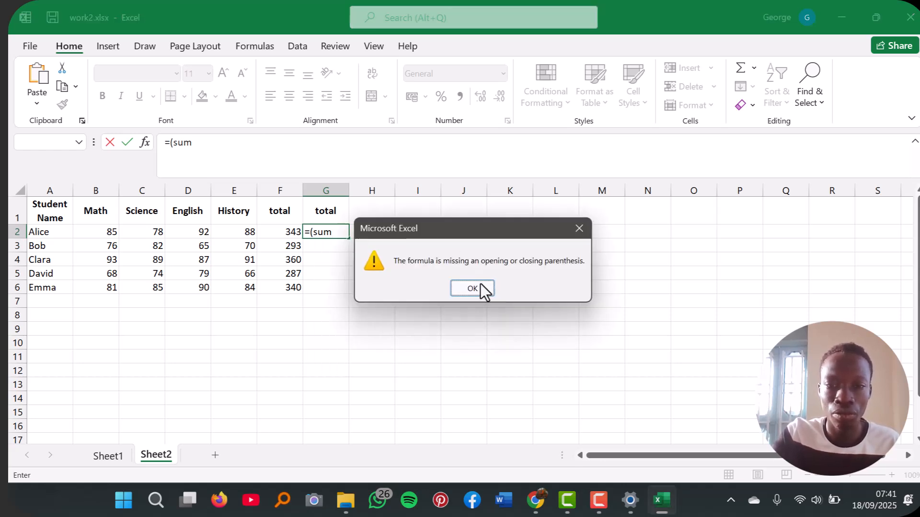
{"action": "left_click", "coordinate": [481, 286]}
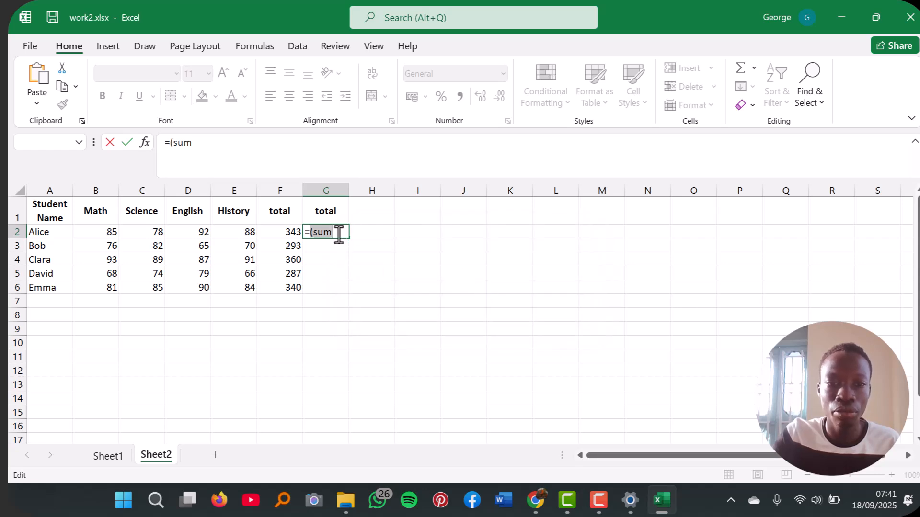
{"action": "left_click", "coordinate": [105, 232]}
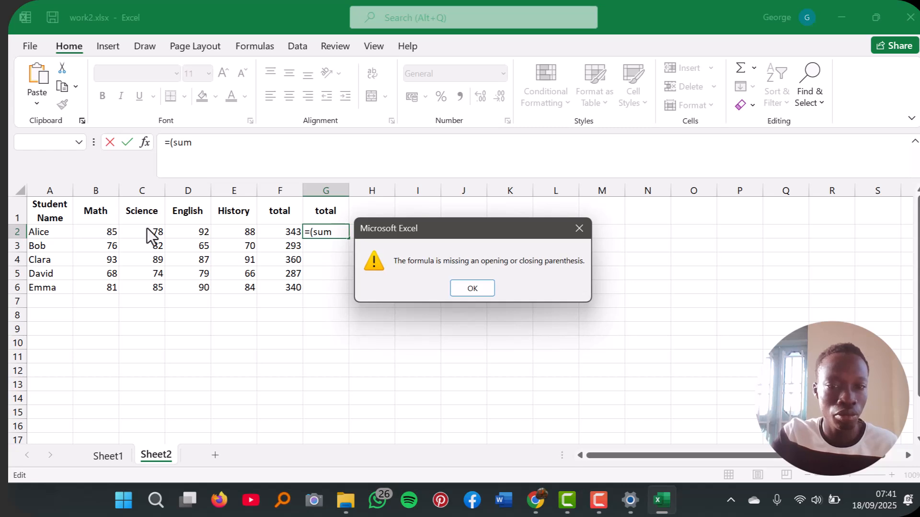
{"action": "left_click", "coordinate": [478, 284]}
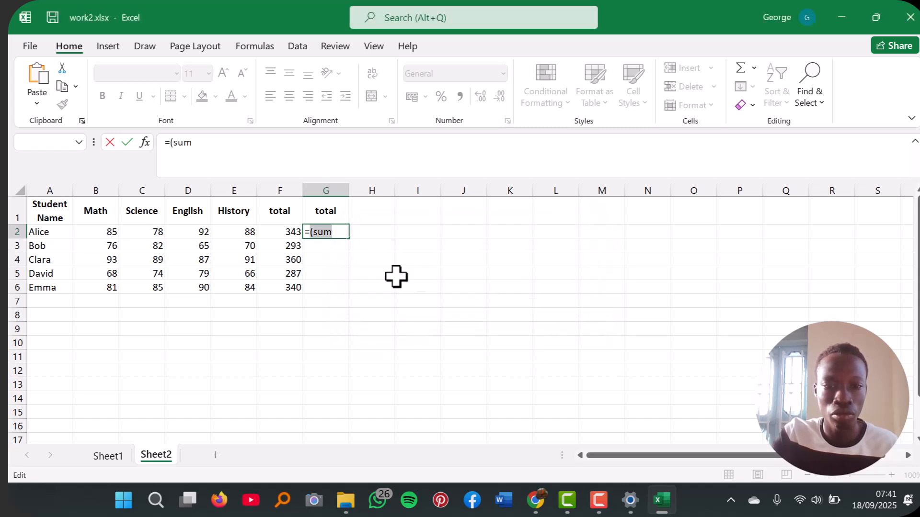
{"action": "left_click", "coordinate": [106, 233]}
{"action": "left_click", "coordinate": [470, 290]}
{"action": "left_click", "coordinate": [334, 235]}
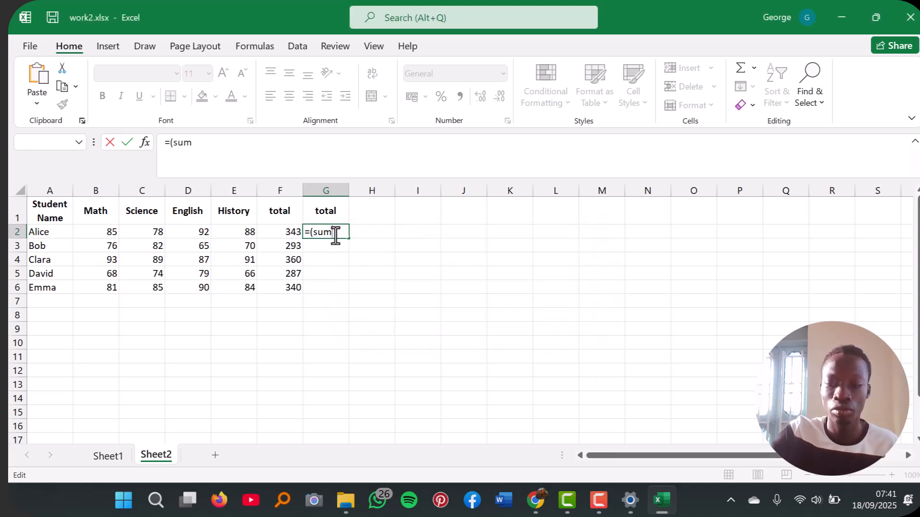
Step: Try to restart the total formula in cell G2 as =sum and add the Math mark in B2 to it
{"action": "key", "text": "BackSpace"}
{"action": "key", "text": "BackSpace"}
{"action": "key", "text": "BackSpace"}
{"action": "key", "text": "BackSpace"}
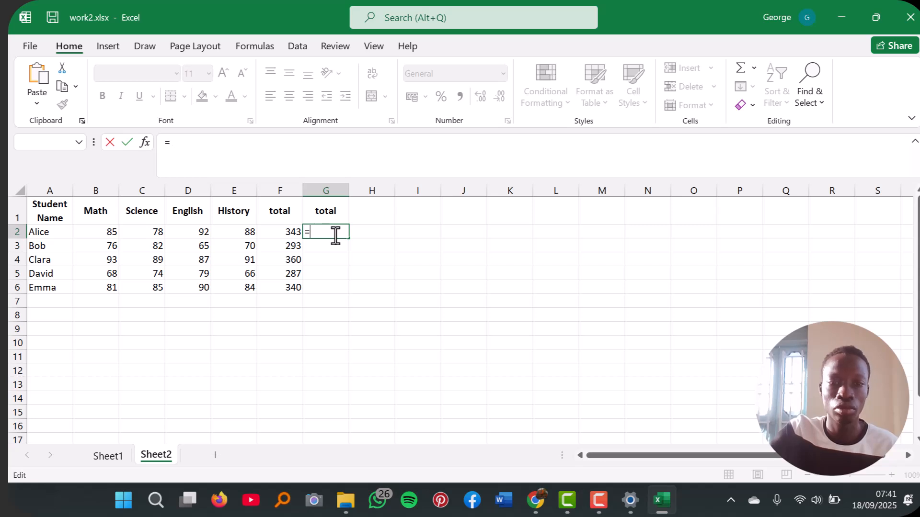
{"action": "type", "text": "sum"}
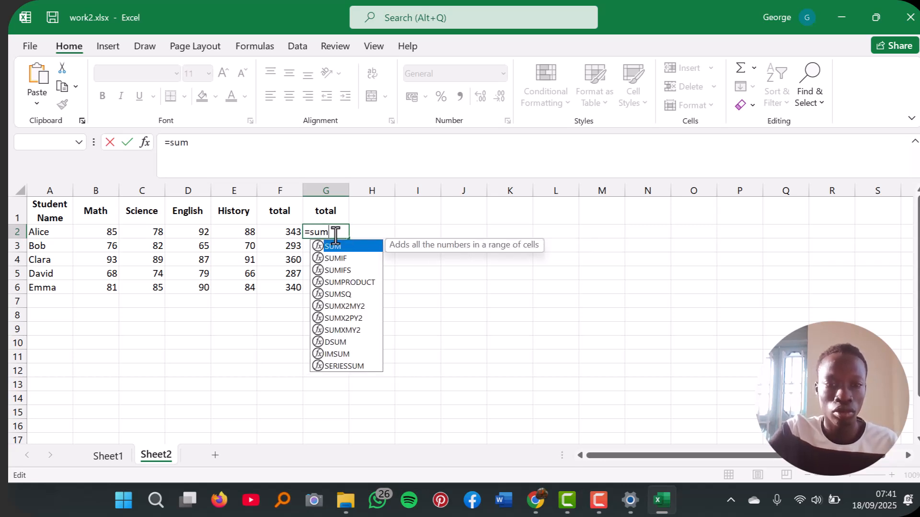
{"action": "left_click", "coordinate": [106, 235]}
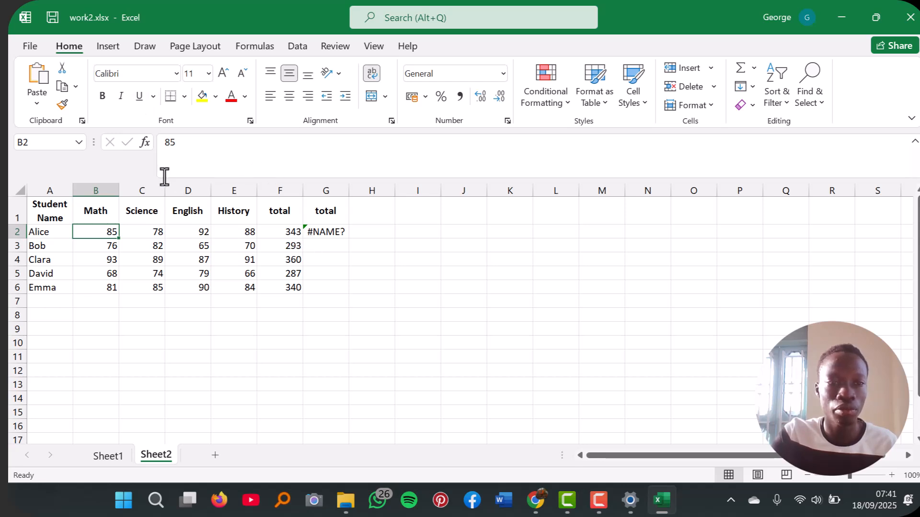
Step: Clear the incomplete =sum formula from cell G2
{"action": "left_click", "coordinate": [341, 235]}
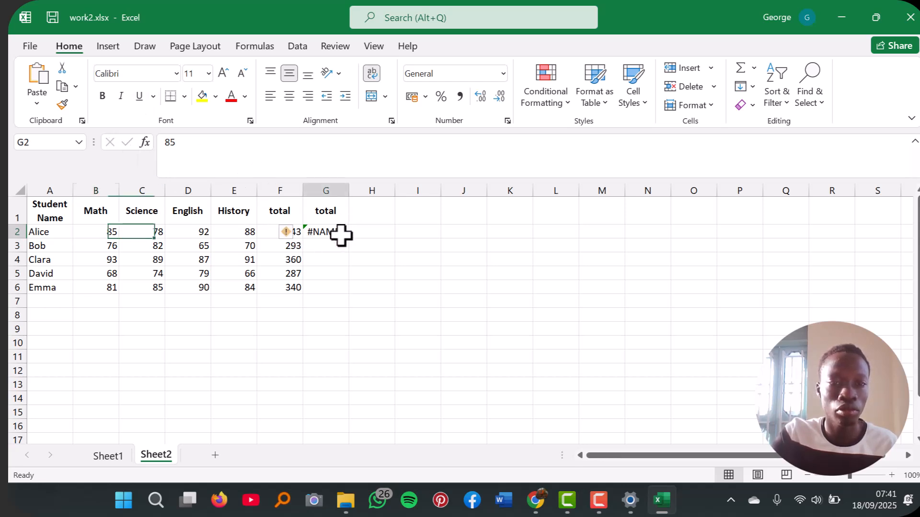
{"action": "left_click", "coordinate": [193, 143]}
{"action": "left_click", "coordinate": [110, 143]}
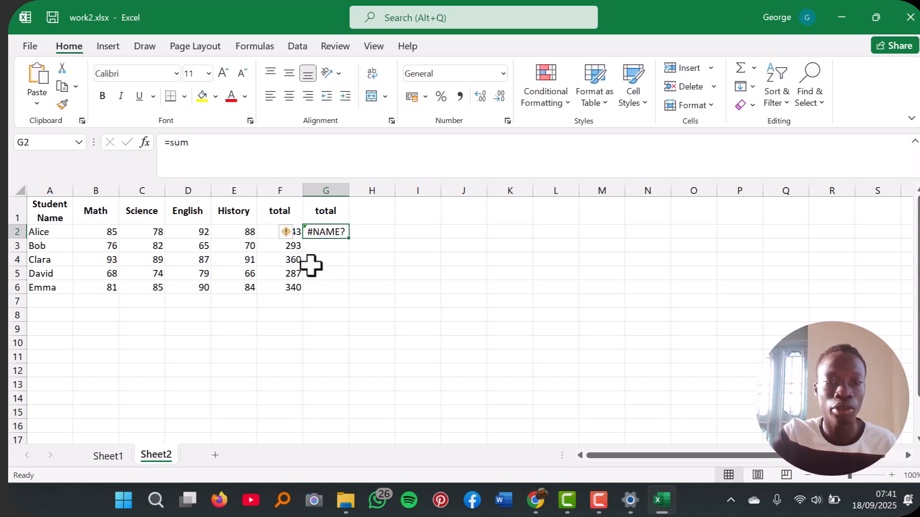
{"action": "left_click", "coordinate": [211, 143]}
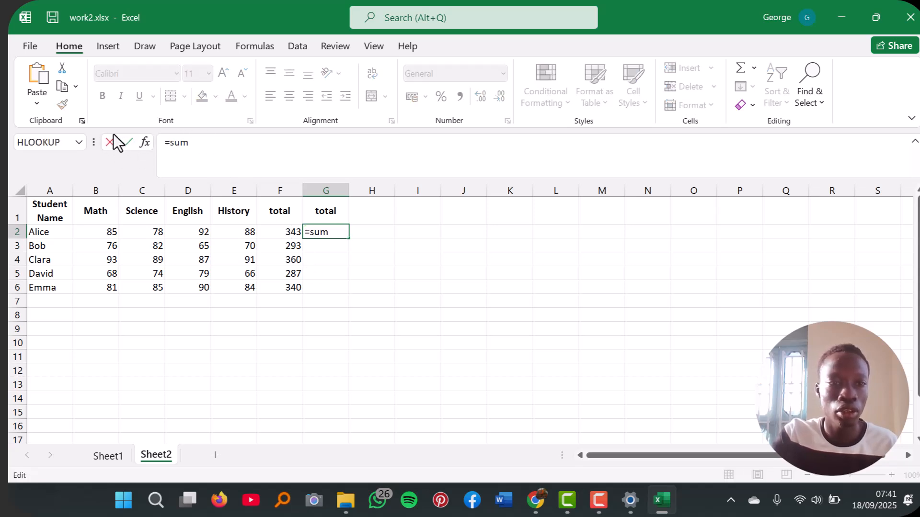
{"action": "left_click", "coordinate": [109, 142]}
{"action": "left_click", "coordinate": [185, 144]}
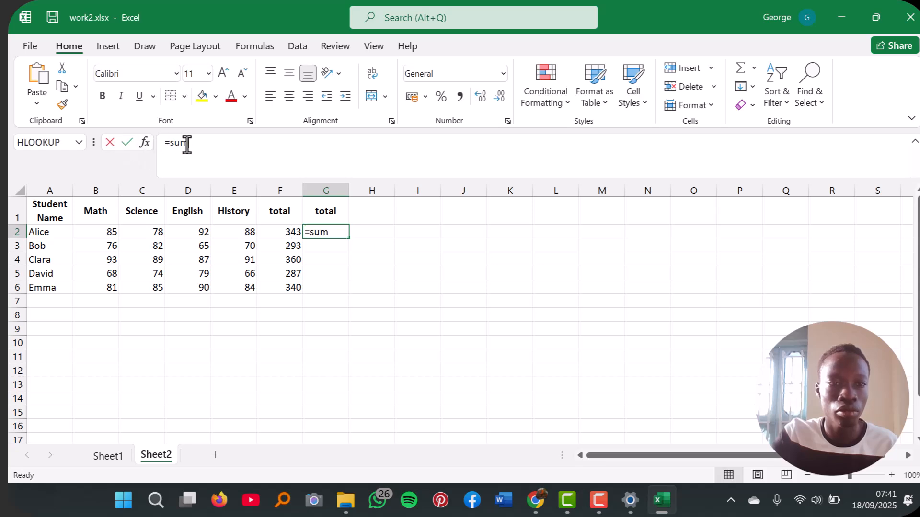
{"action": "key", "text": "BackSpace"}
{"action": "key", "text": "BackSpace"}
{"action": "key", "text": "BackSpace"}
{"action": "key", "text": "BackSpace"}
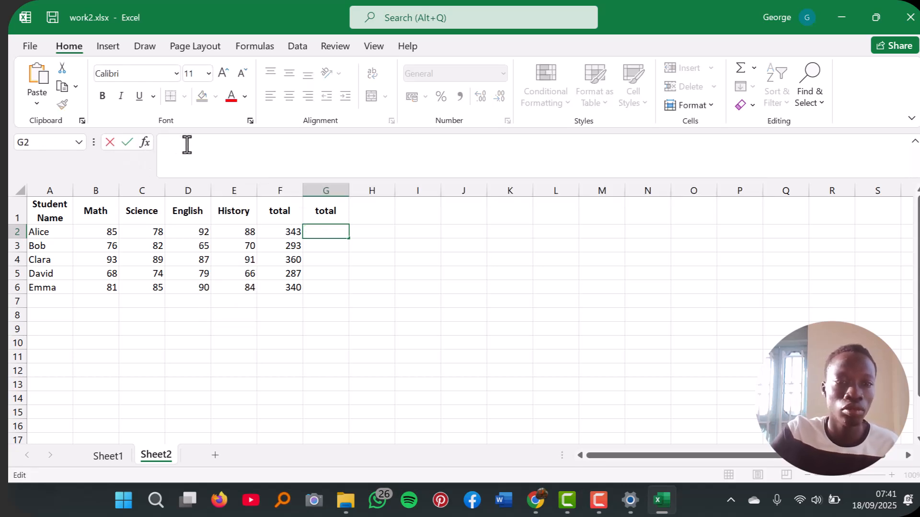
Step: Try once more to begin the G2 formula with =sum, picking the first student's marks from B2
{"action": "type", "text": "="}
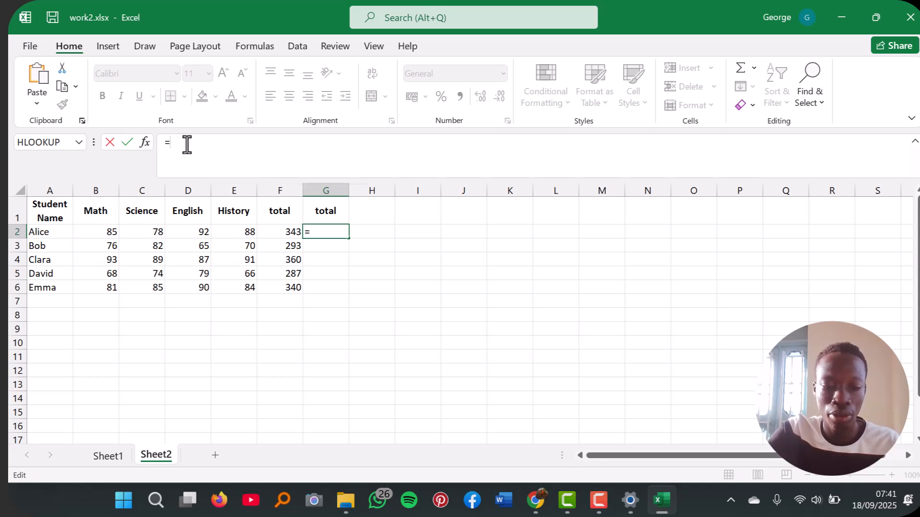
{"action": "type", "text": "sum"}
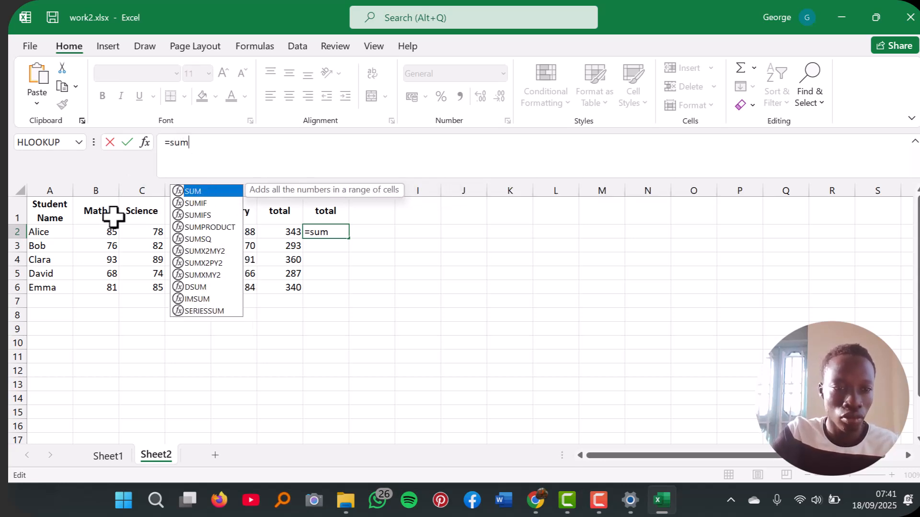
{"action": "mouse_move", "coordinate": [108, 229]}
{"action": "left_mouse_down"}
{"action": "mouse_move", "coordinate": [181, 232]}
{"action": "mouse_move", "coordinate": [93, 232]}
{"action": "left_mouse_up"}
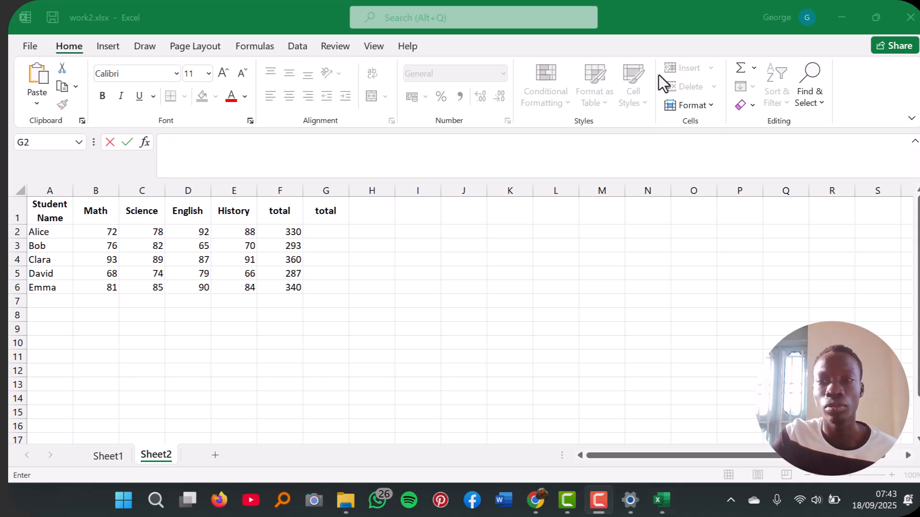
{"action": "left_click", "coordinate": [314, 232]}
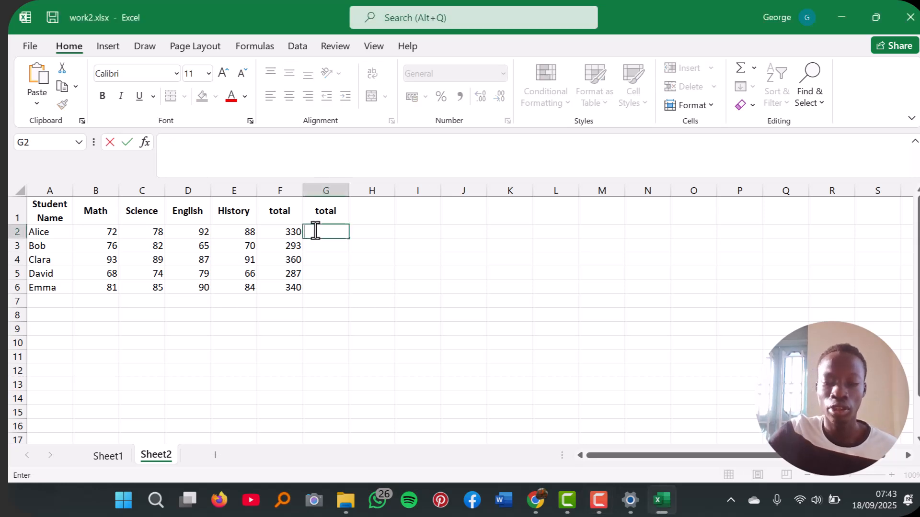
{"action": "type", "text": "="}
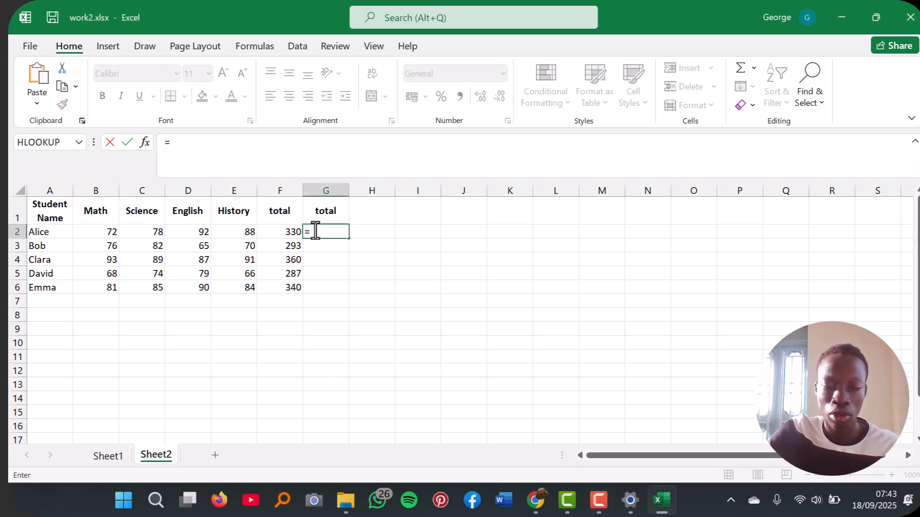
{"action": "type", "text": "(su"}
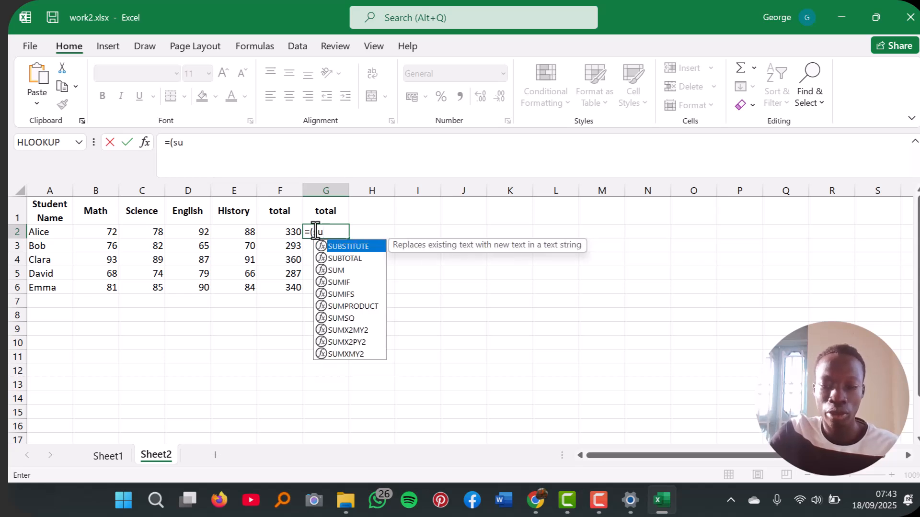
{"action": "type", "text": "m"}
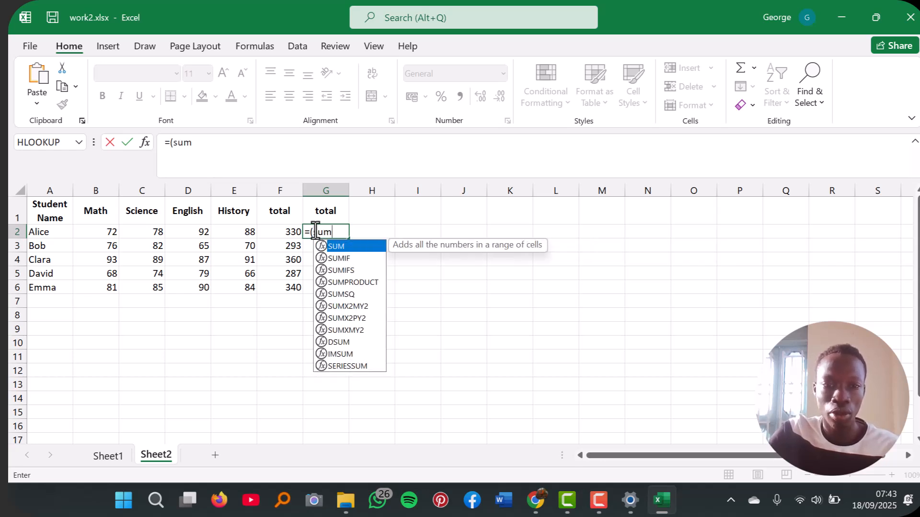
{"action": "key", "text": "BackSpace"}
{"action": "key", "text": "BackSpace"}
{"action": "key", "text": "BackSpace"}
{"action": "key", "text": "BackSpace"}
{"action": "key", "text": "BackSpace"}
{"action": "key", "text": "BackSpace"}
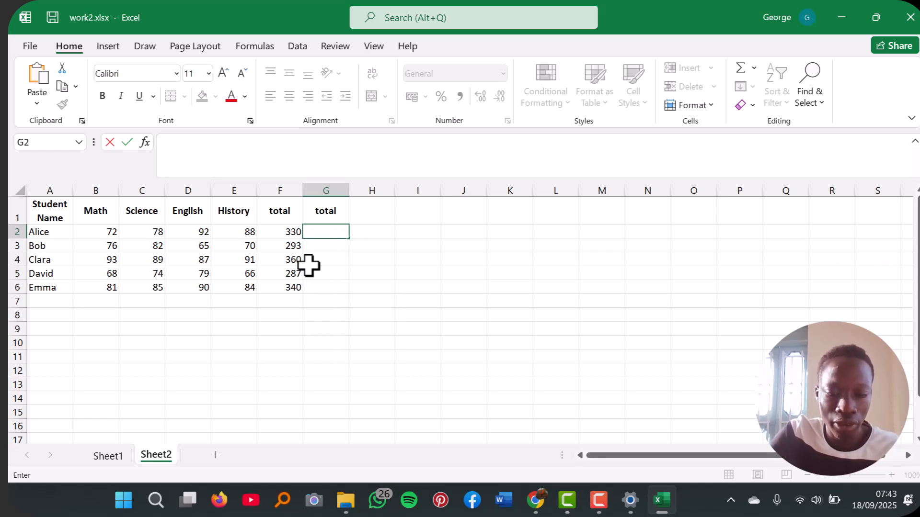
Step: Enter the formula =sum(B2:E2) in cell G2 to total the first student's four subject marks
{"action": "type", "text": "=sum"}
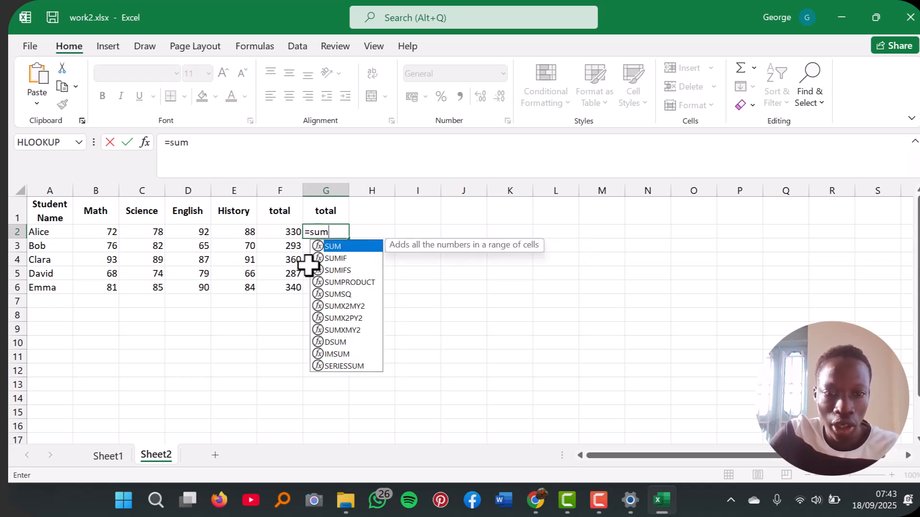
{"action": "type", "text": "("}
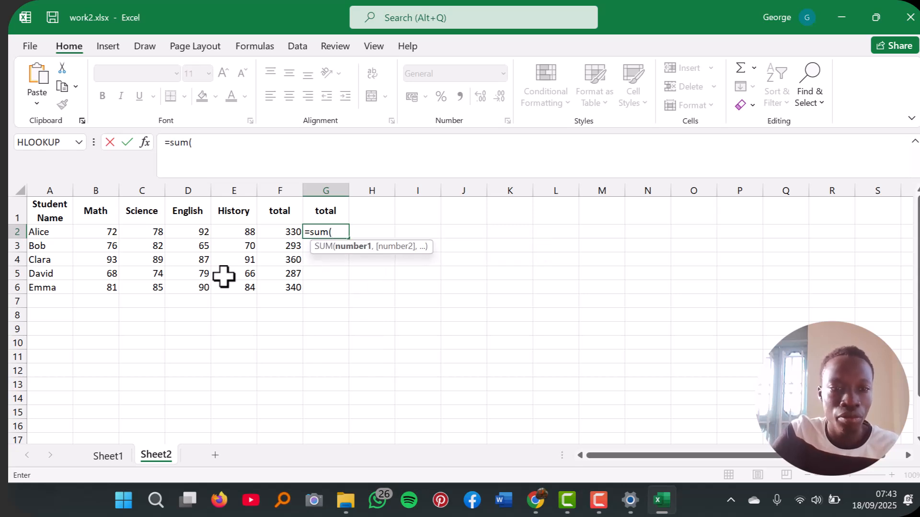
{"action": "left_click_drag", "start_coordinate": [112, 231], "coordinate": [253, 235]}
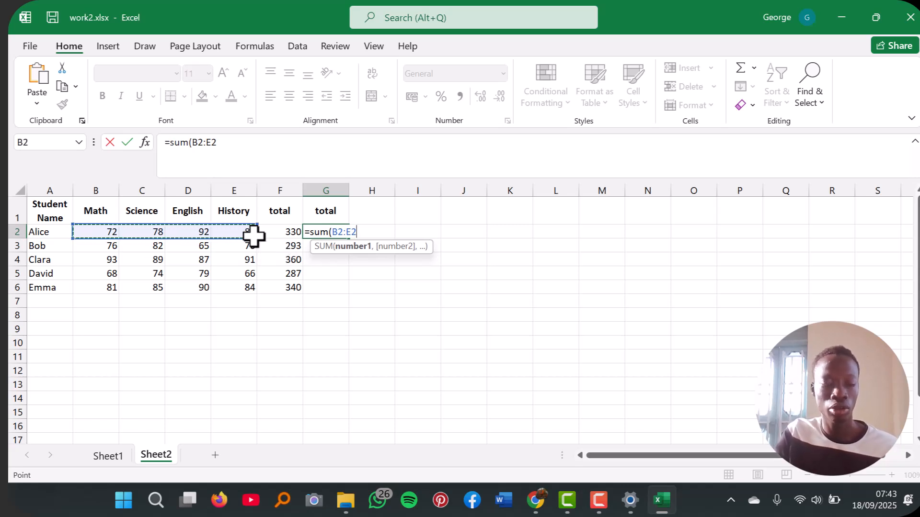
{"action": "type", "text": ")"}
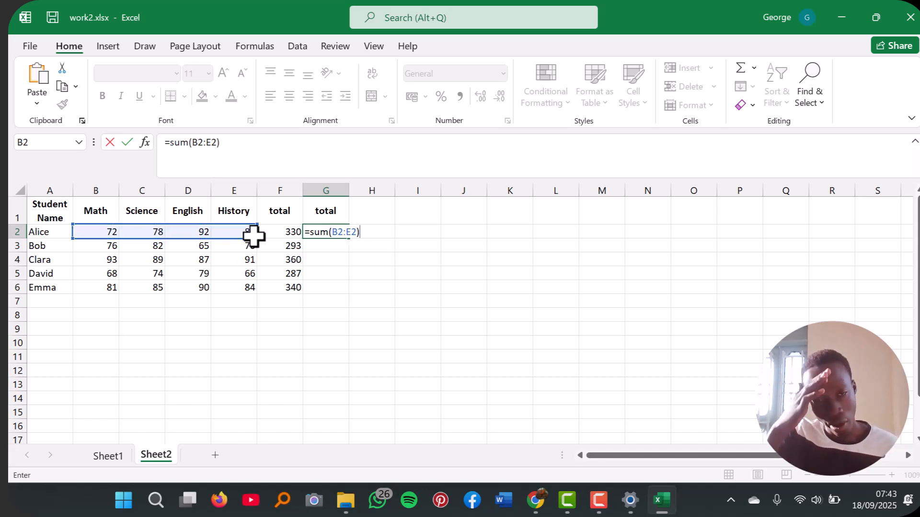
{"action": "key", "text": "Return"}
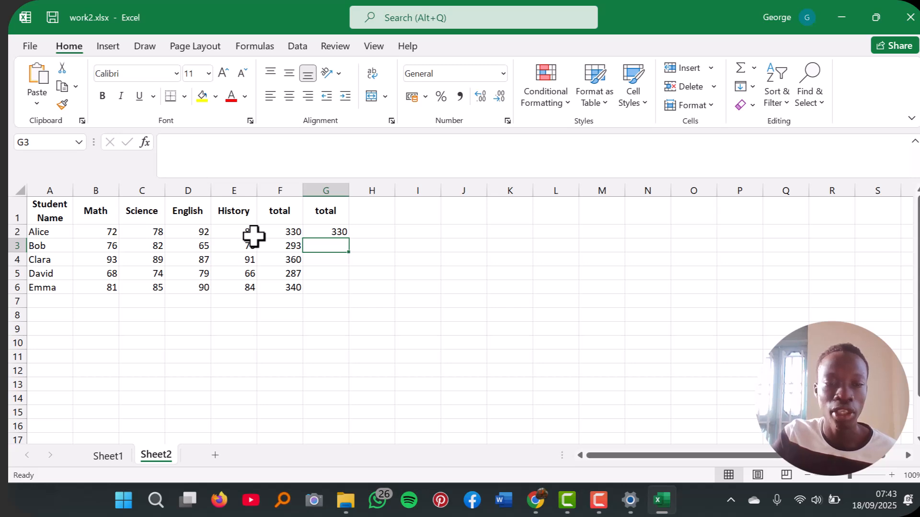
Step: Fill the SUM formula from G2 down to G6 for the remaining students
{"action": "left_click", "coordinate": [337, 234]}
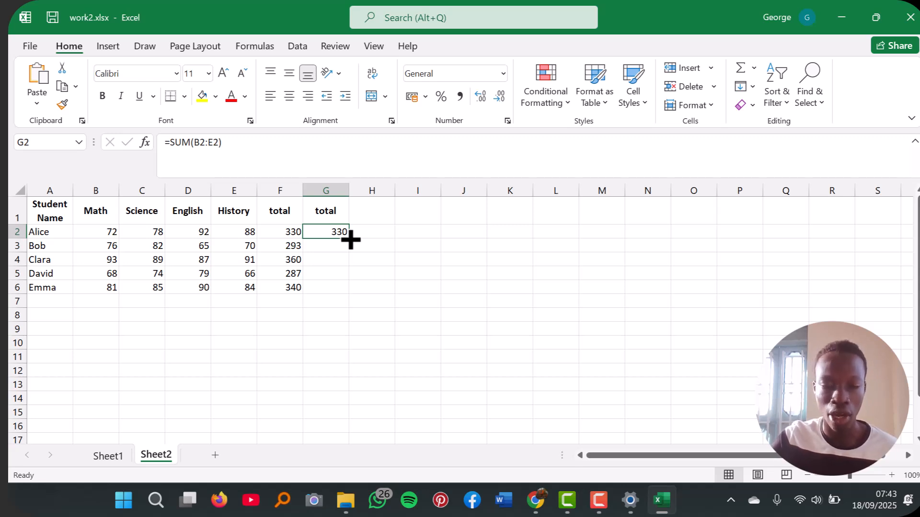
{"action": "left_click", "coordinate": [350, 240]}
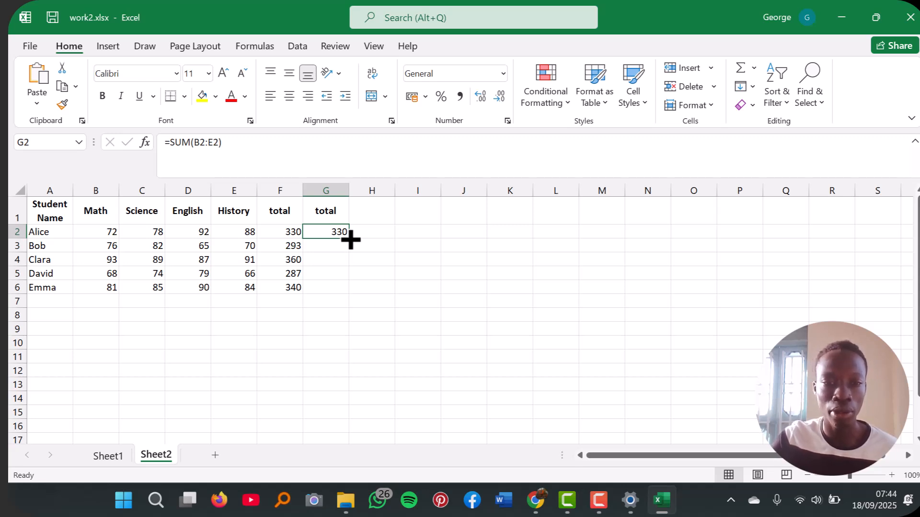
{"action": "double_click", "coordinate": [350, 240]}
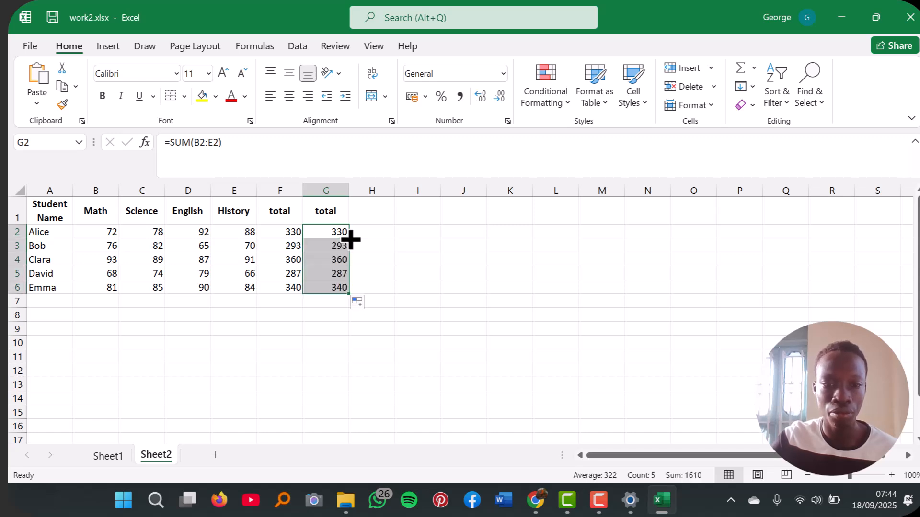
{"action": "left_click", "coordinate": [418, 272]}
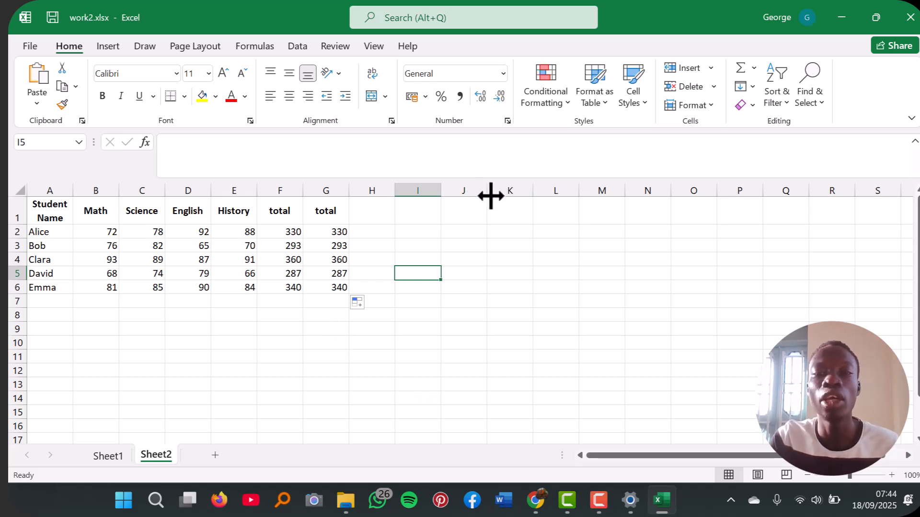
{"action": "left_click", "coordinate": [436, 169]}
{"action": "left_click", "coordinate": [388, 231]}
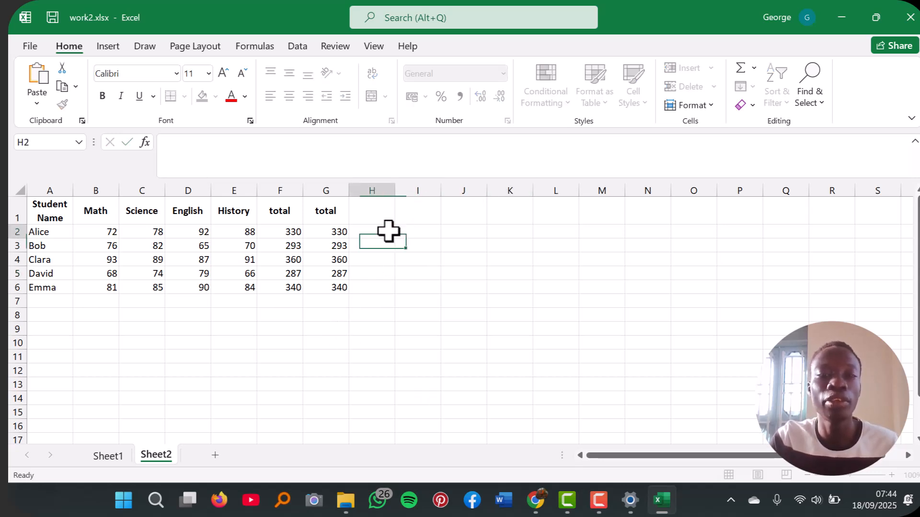
{"action": "left_click", "coordinate": [245, 343]}
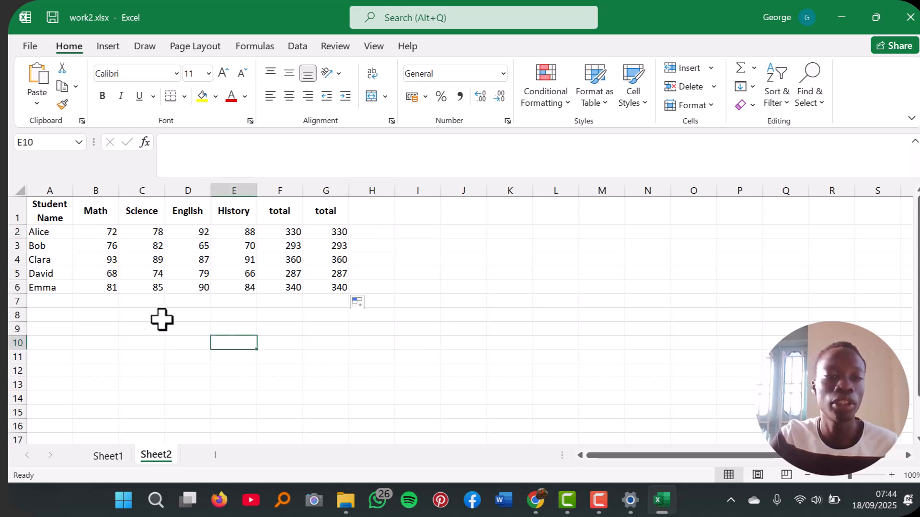
{"action": "left_click", "coordinate": [142, 319]}
{"action": "left_click", "coordinate": [390, 410]}
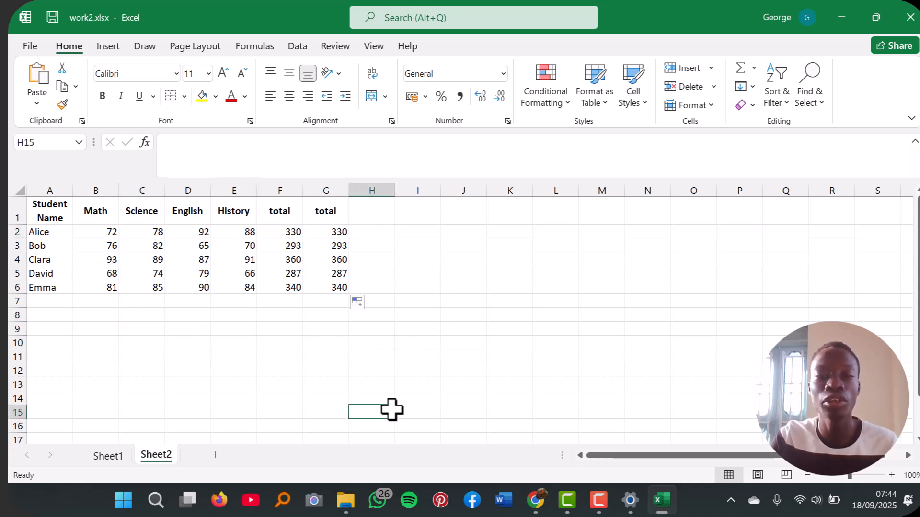
{"action": "left_click", "coordinate": [296, 332]}
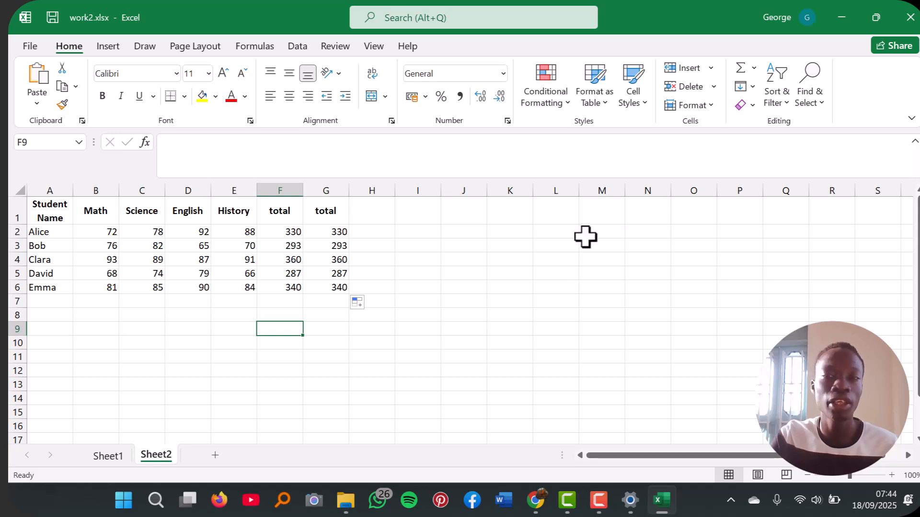